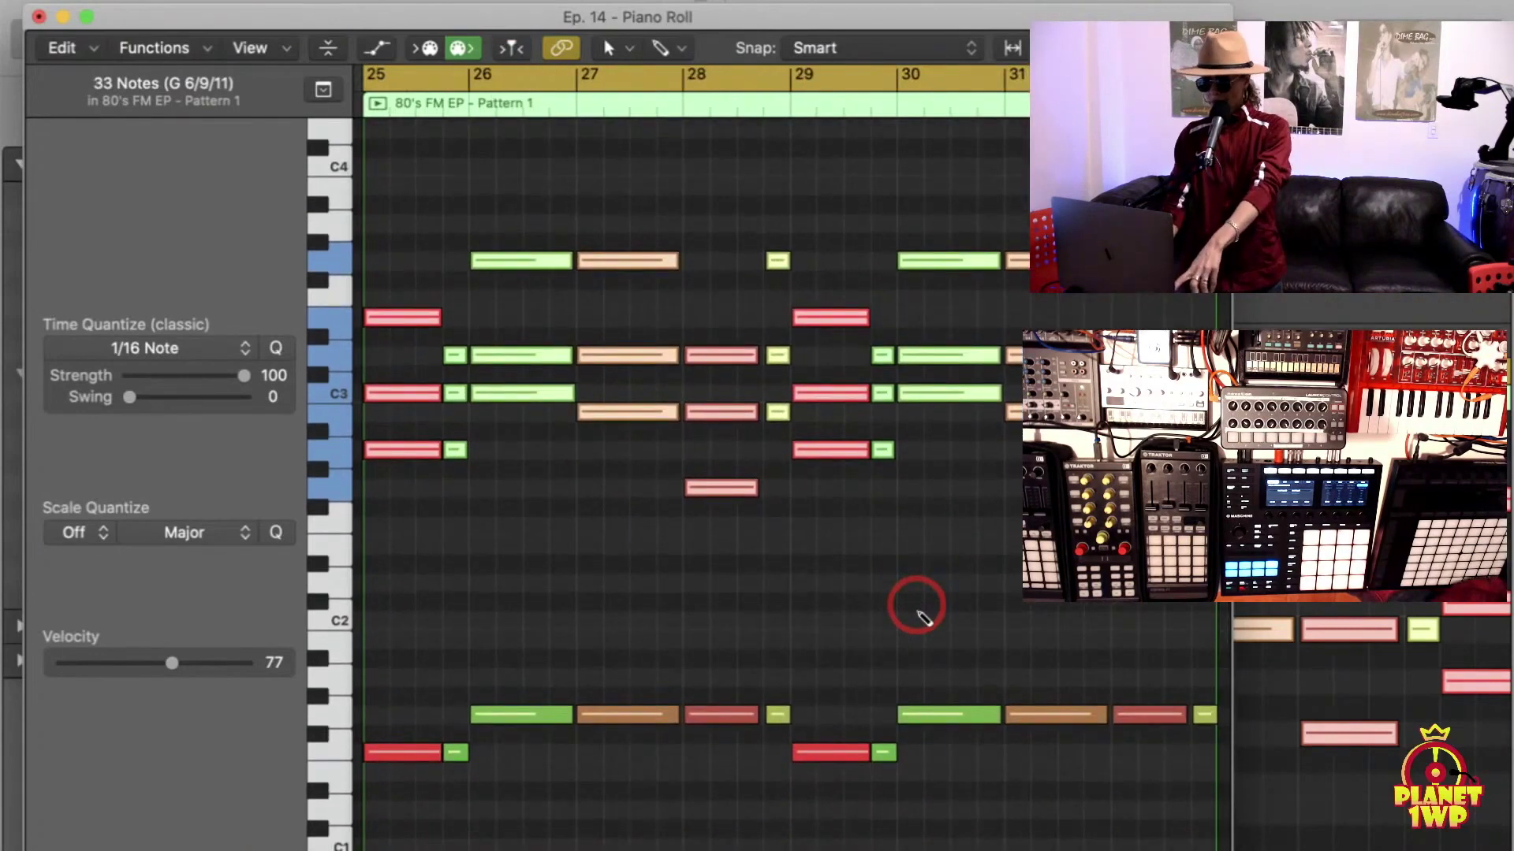
# Select all notes in the 80's FM EP - Pattern 1 region and quantize them to 1/16 Note
pyautogui.press('super+Left')
pyautogui.press('super+Left')
pyautogui.click(758, 573)
pyautogui.press('super+a')
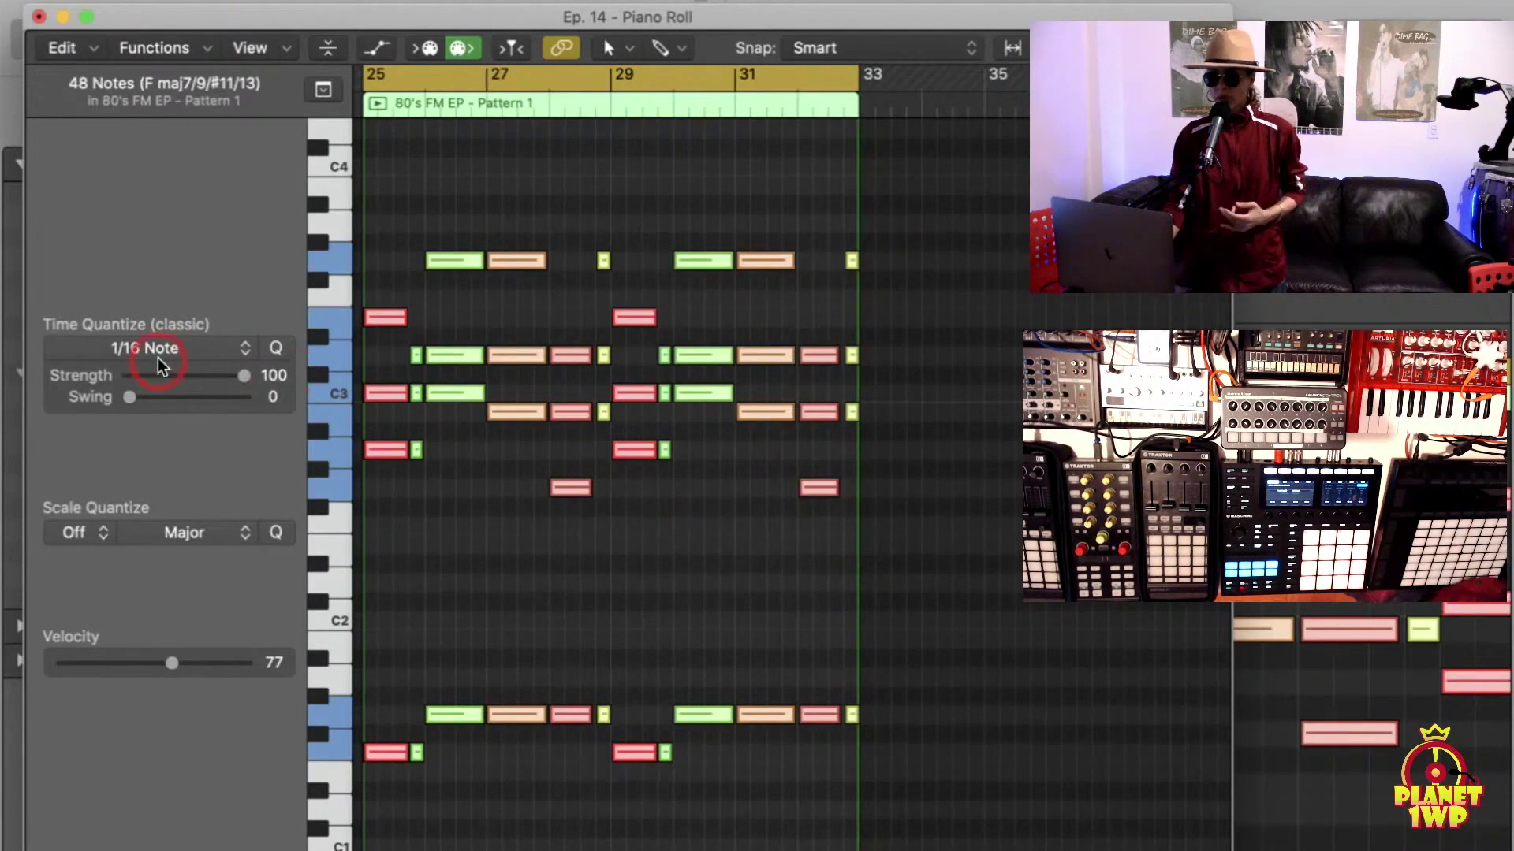
pyautogui.click(265, 346)
pyautogui.press('z')
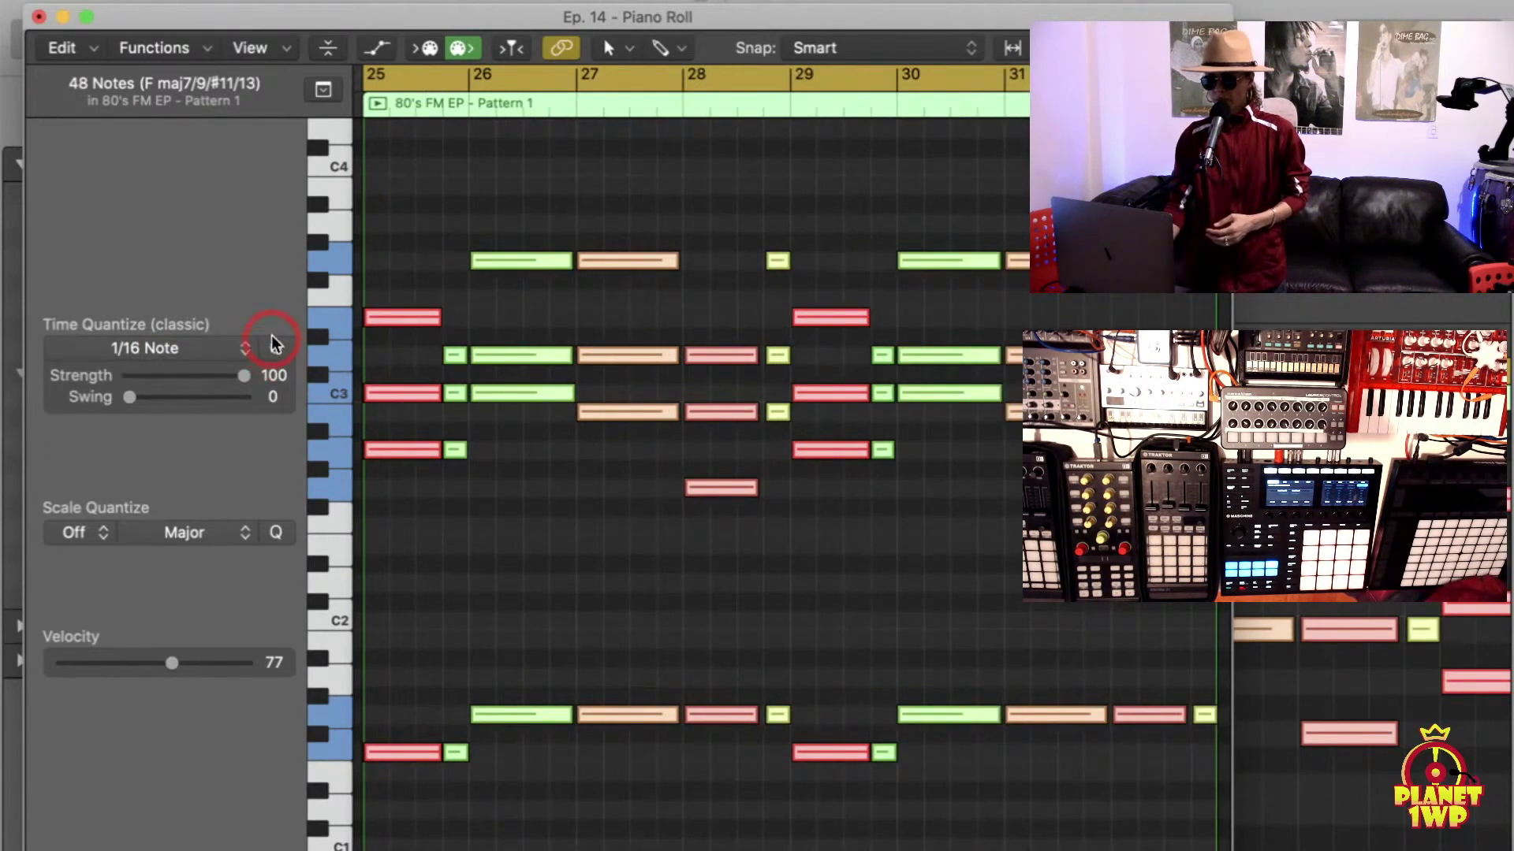
pyautogui.click(272, 339)
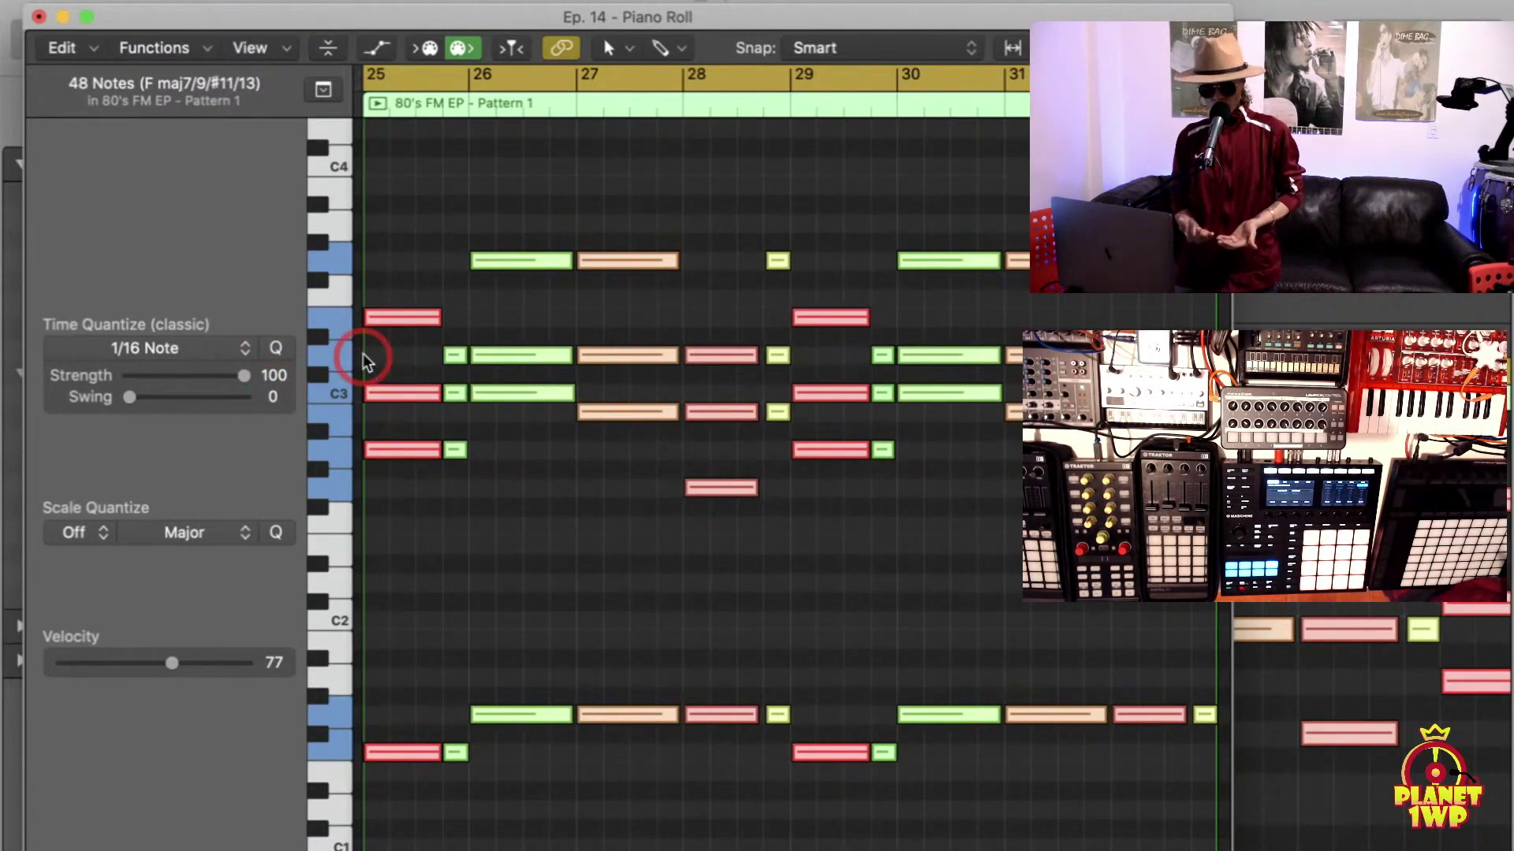
# Try a time quantize strength of 43 on the selected notes and return it to 100
pyautogui.moveTo(242, 377); pyautogui.dragTo(180, 382)
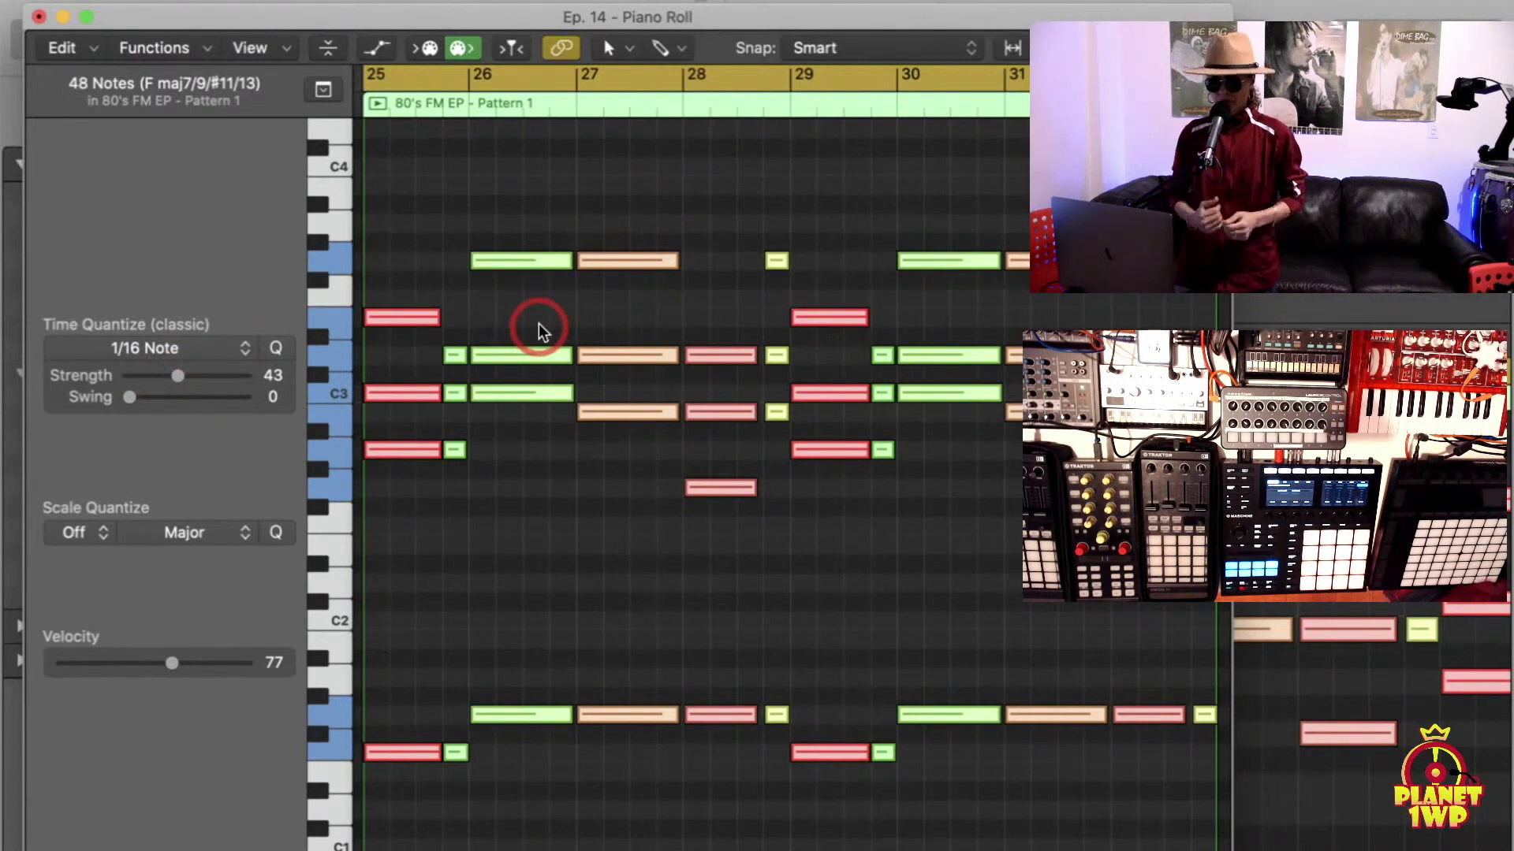
pyautogui.click(181, 378)
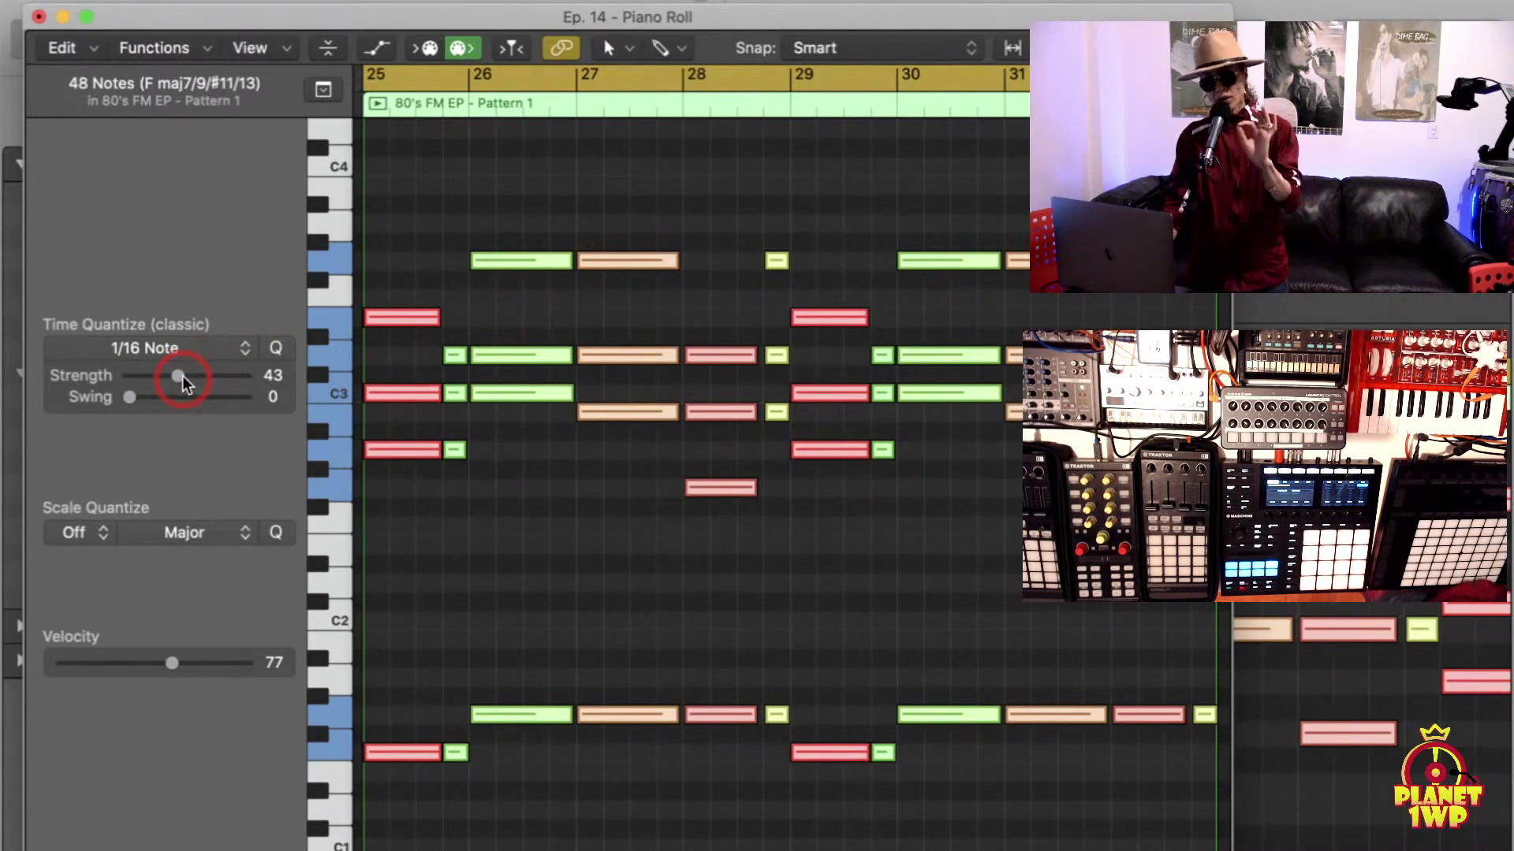
pyautogui.moveTo(227, 385); pyautogui.dragTo(272, 385)
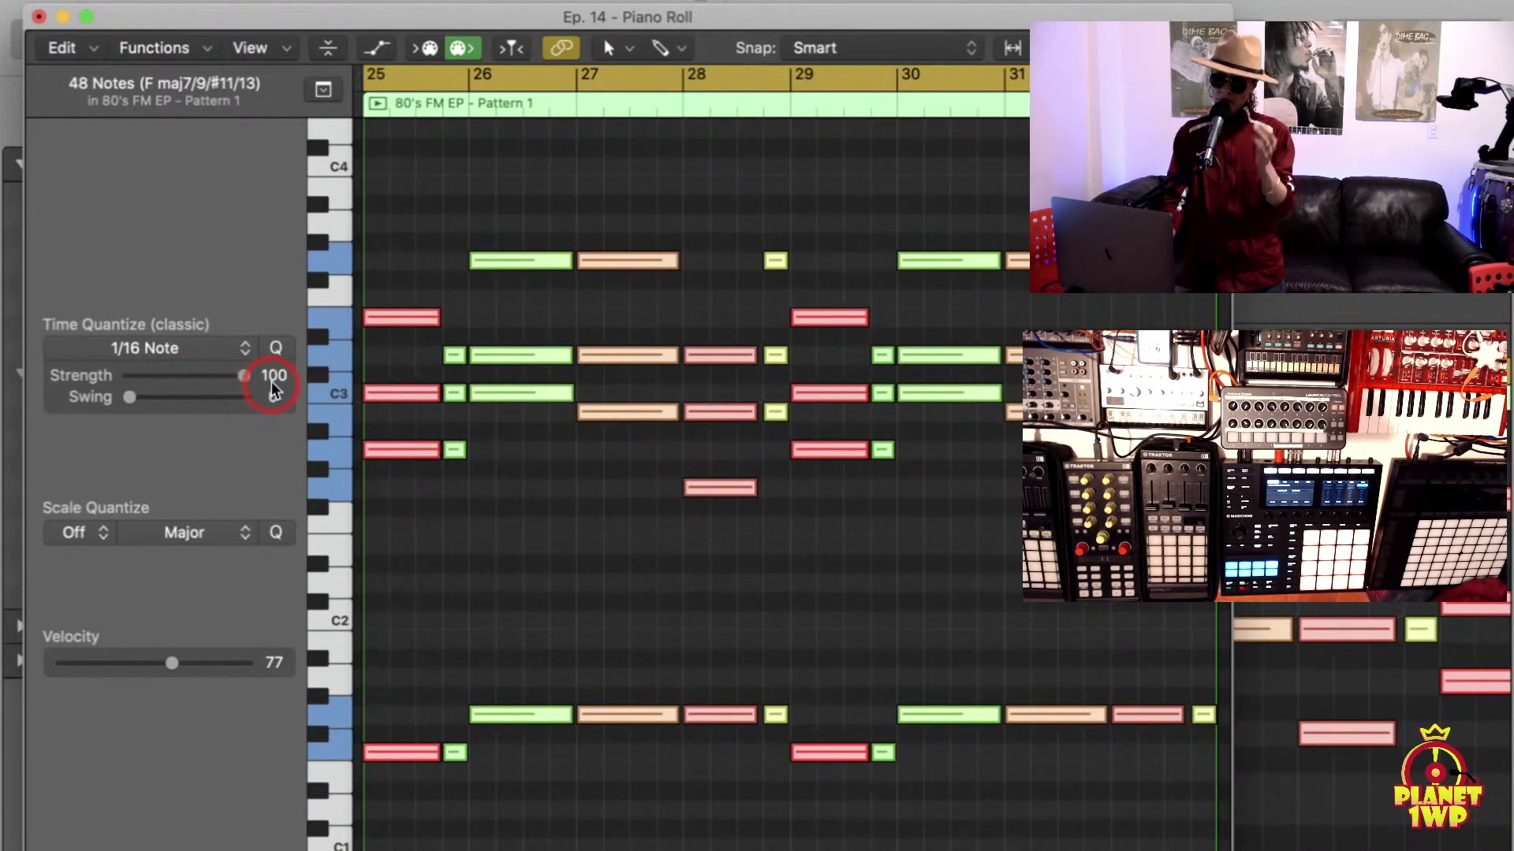
# Examine how the first chord's note starts line up with the grid at bar 25
pyautogui.moveTo(434, 202); pyautogui.dragTo(426, 256)
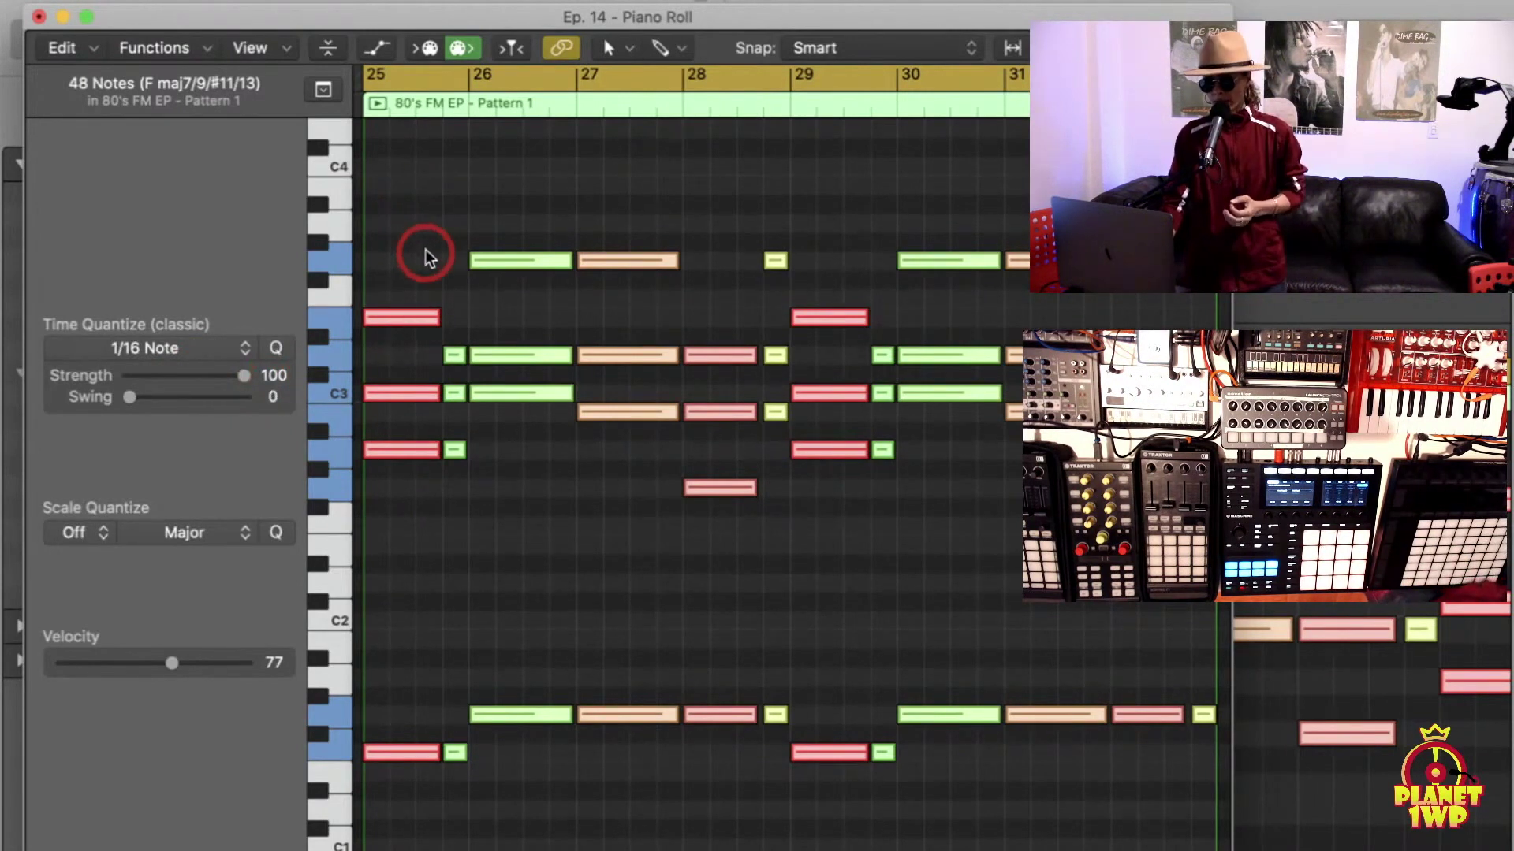
pyautogui.press('super+Right')
pyautogui.press('super+Right')
pyautogui.press('super+Right')
pyautogui.press('super+Right')
pyautogui.press('super+Right')
pyautogui.press('super+Right')
pyautogui.press('super+Right')
pyautogui.press('super+Right')
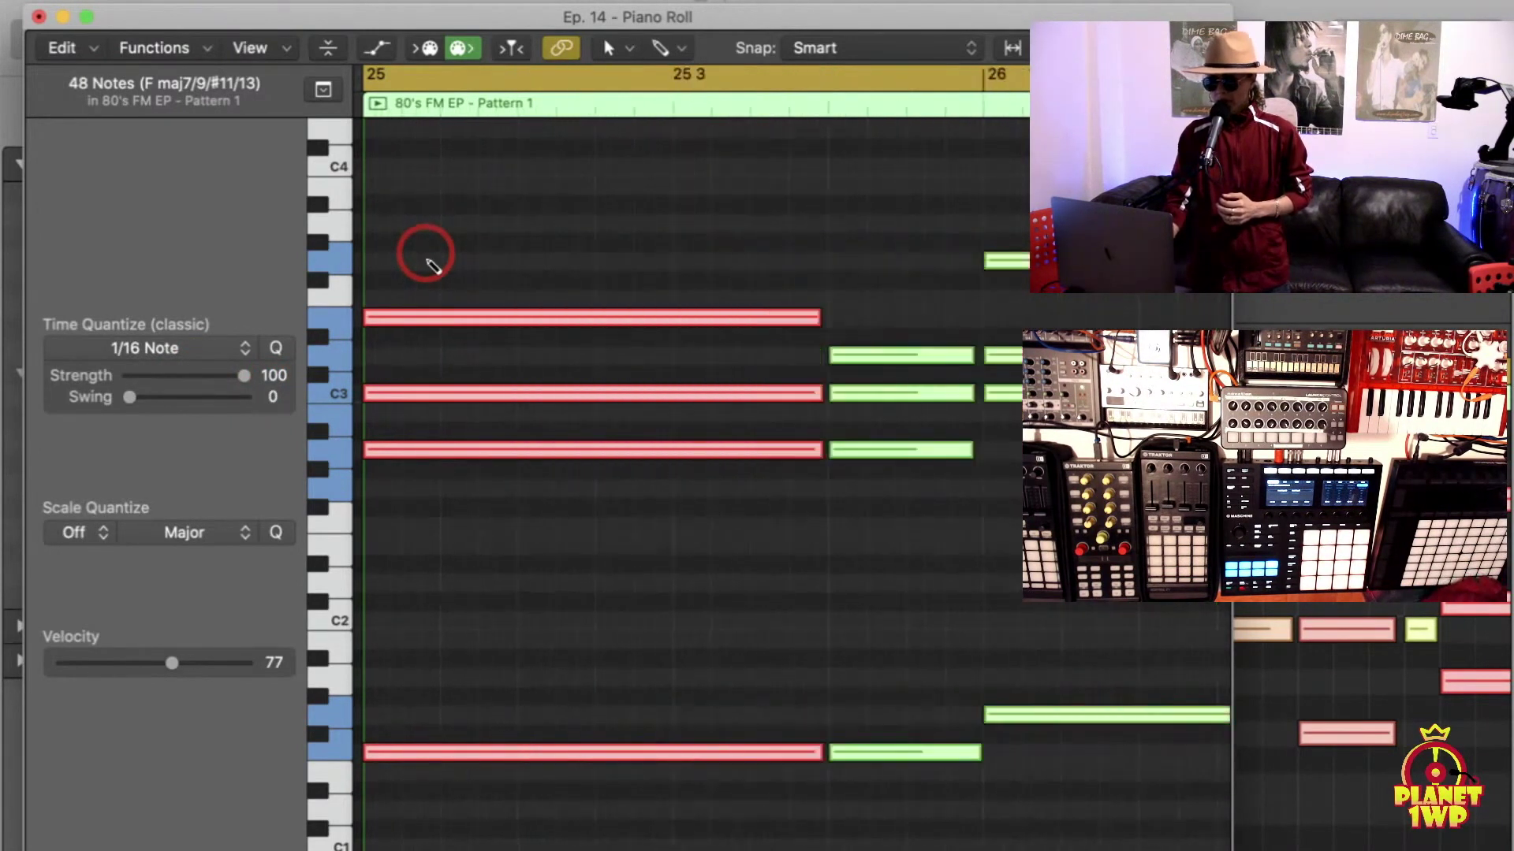
pyautogui.moveTo(429, 262)
pyautogui.mouseDown()
pyautogui.moveTo(395, 243)
pyautogui.moveTo(372, 192)
pyautogui.moveTo(378, 115)
pyautogui.moveTo(362, 142)
pyautogui.moveTo(395, 599)
pyautogui.moveTo(389, 739)
pyautogui.mouseUp()
pyautogui.press('super+Left')
pyautogui.press('super+Left')
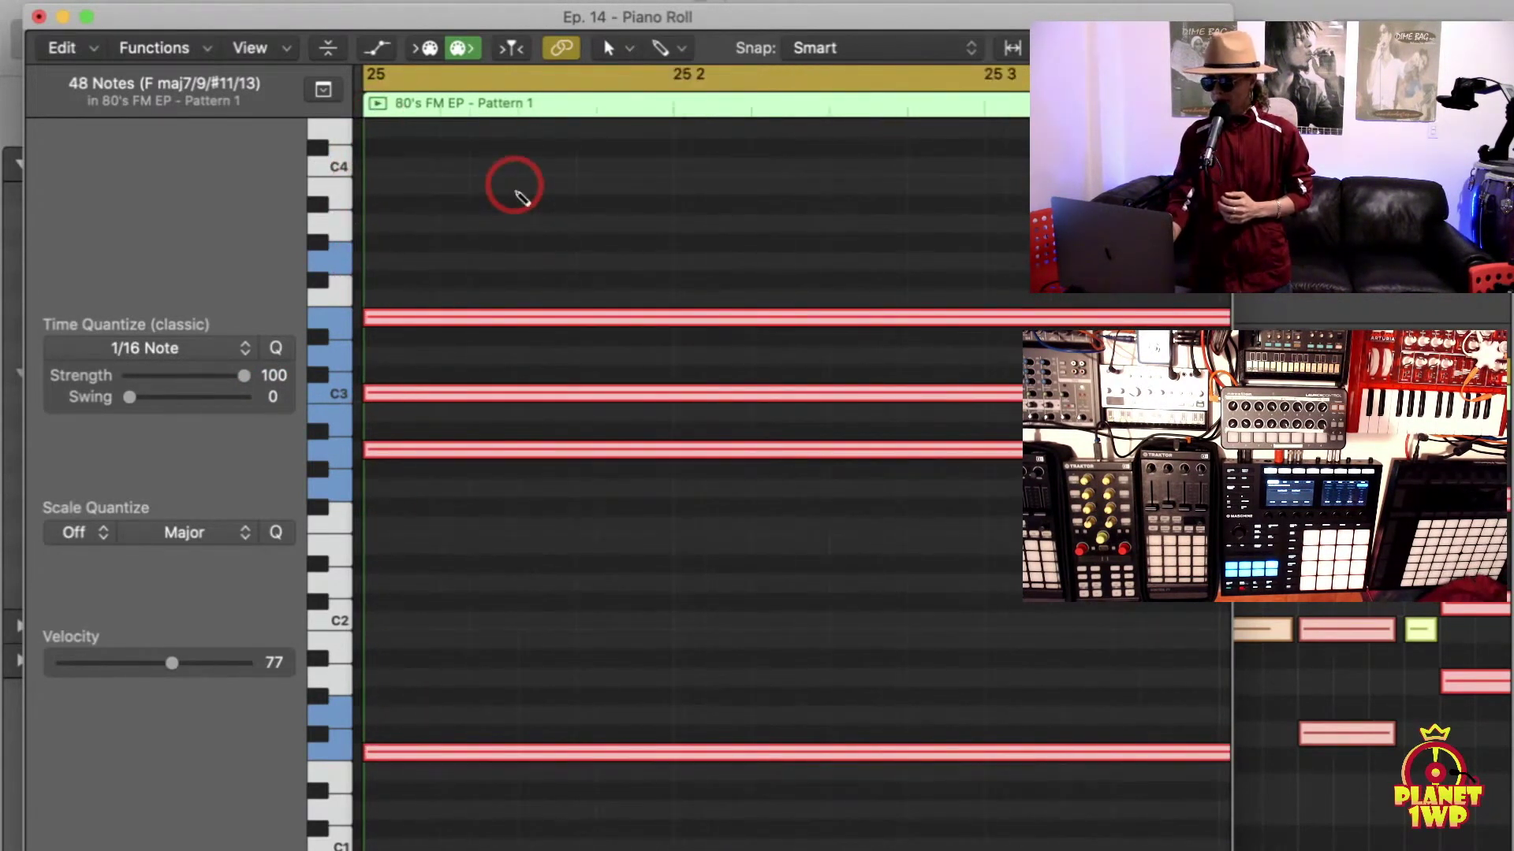
pyautogui.press('super+Left')
pyautogui.press('super+Left')
pyautogui.press('super+Left')
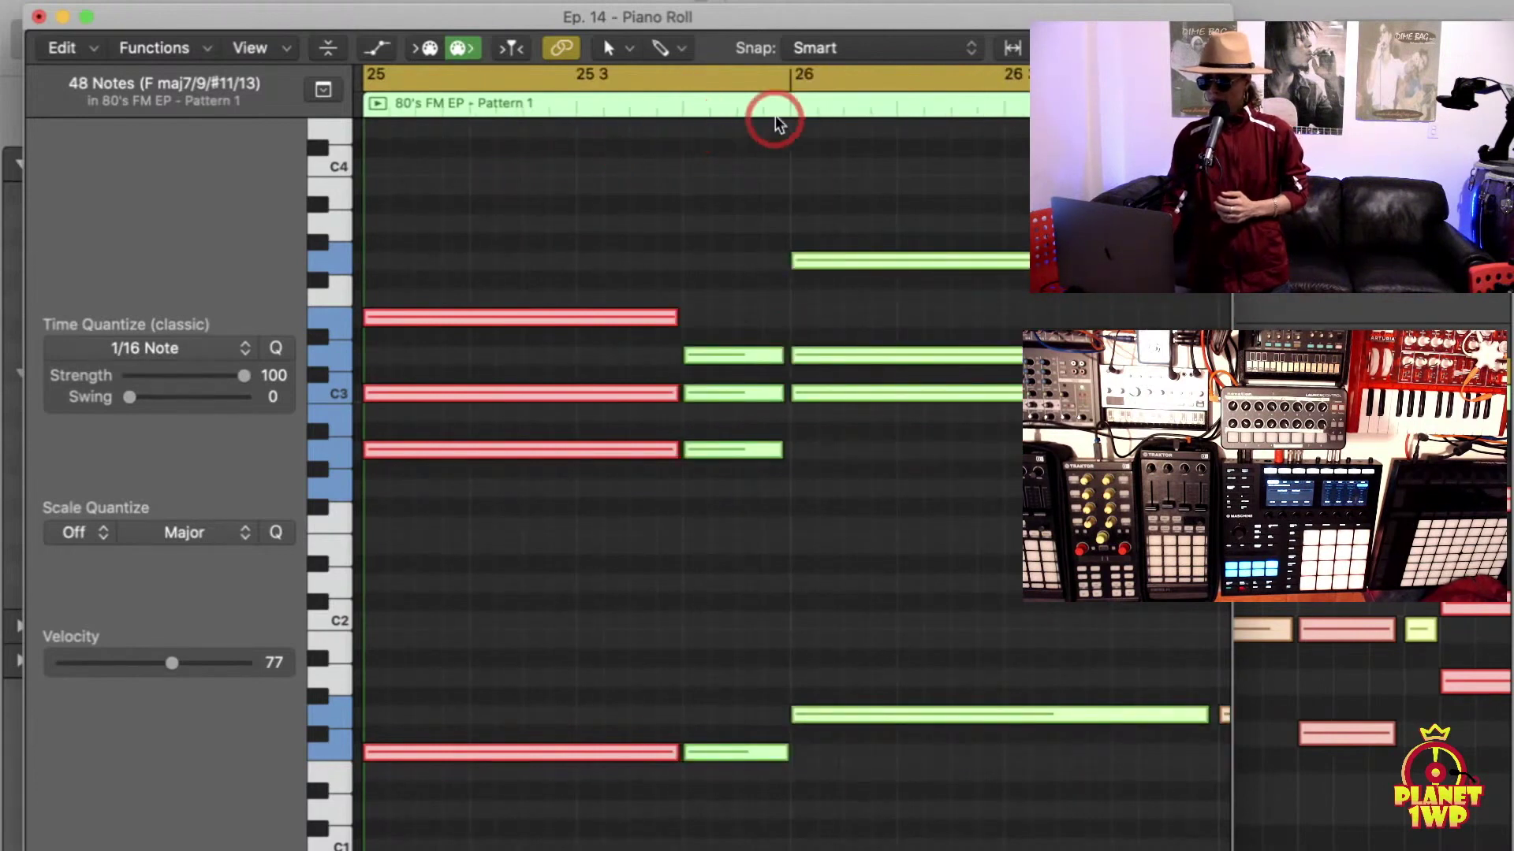
# Deselect the notes and check the alignment of the chord that starts at bar 26
pyautogui.click(785, 169)
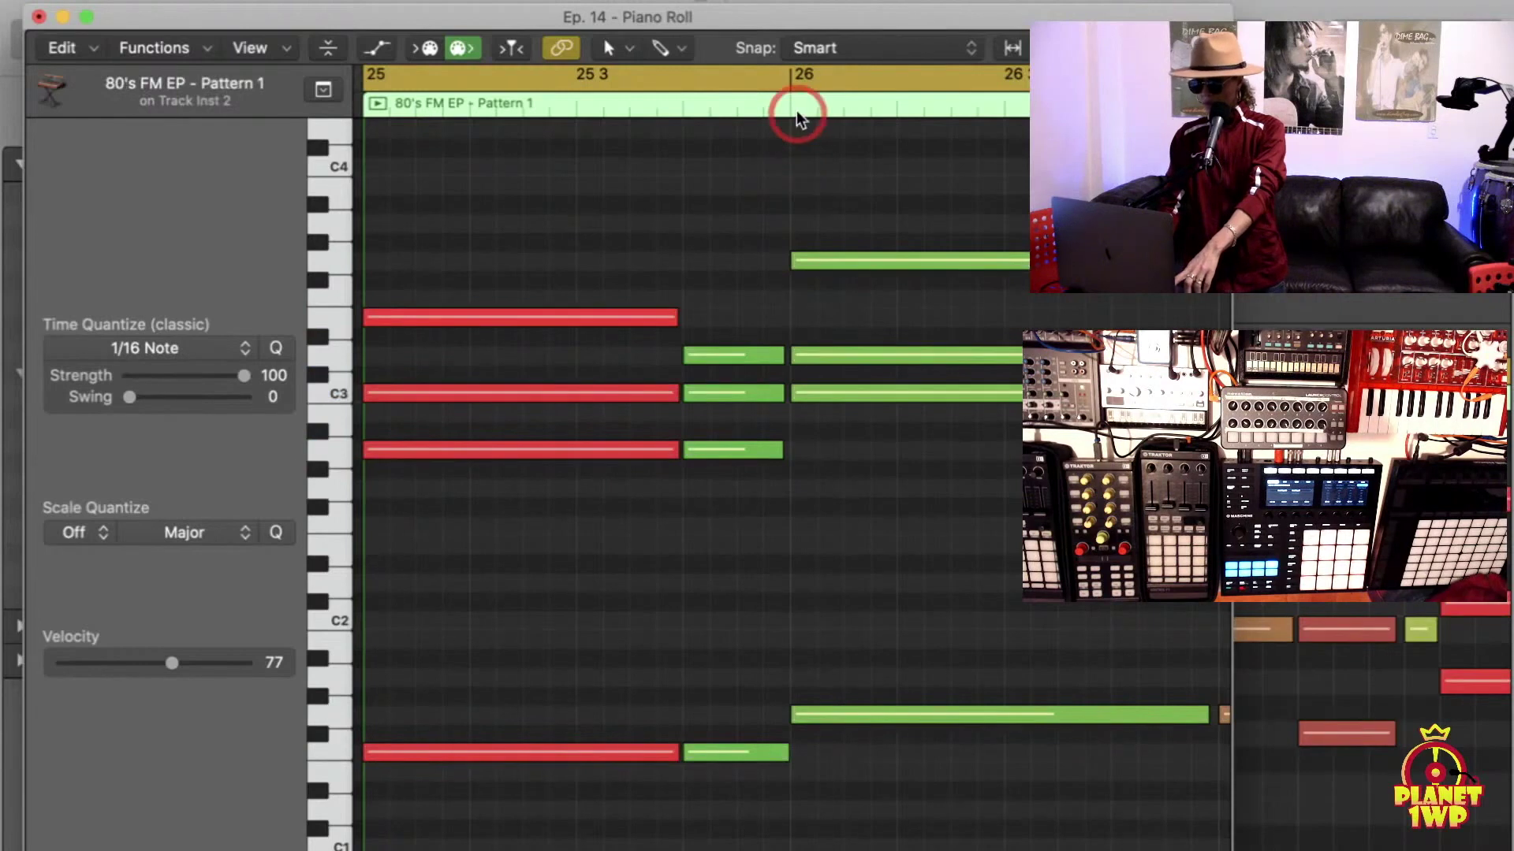
pyautogui.press('super+Right')
pyautogui.press('super+Right')
pyautogui.press('super+Right')
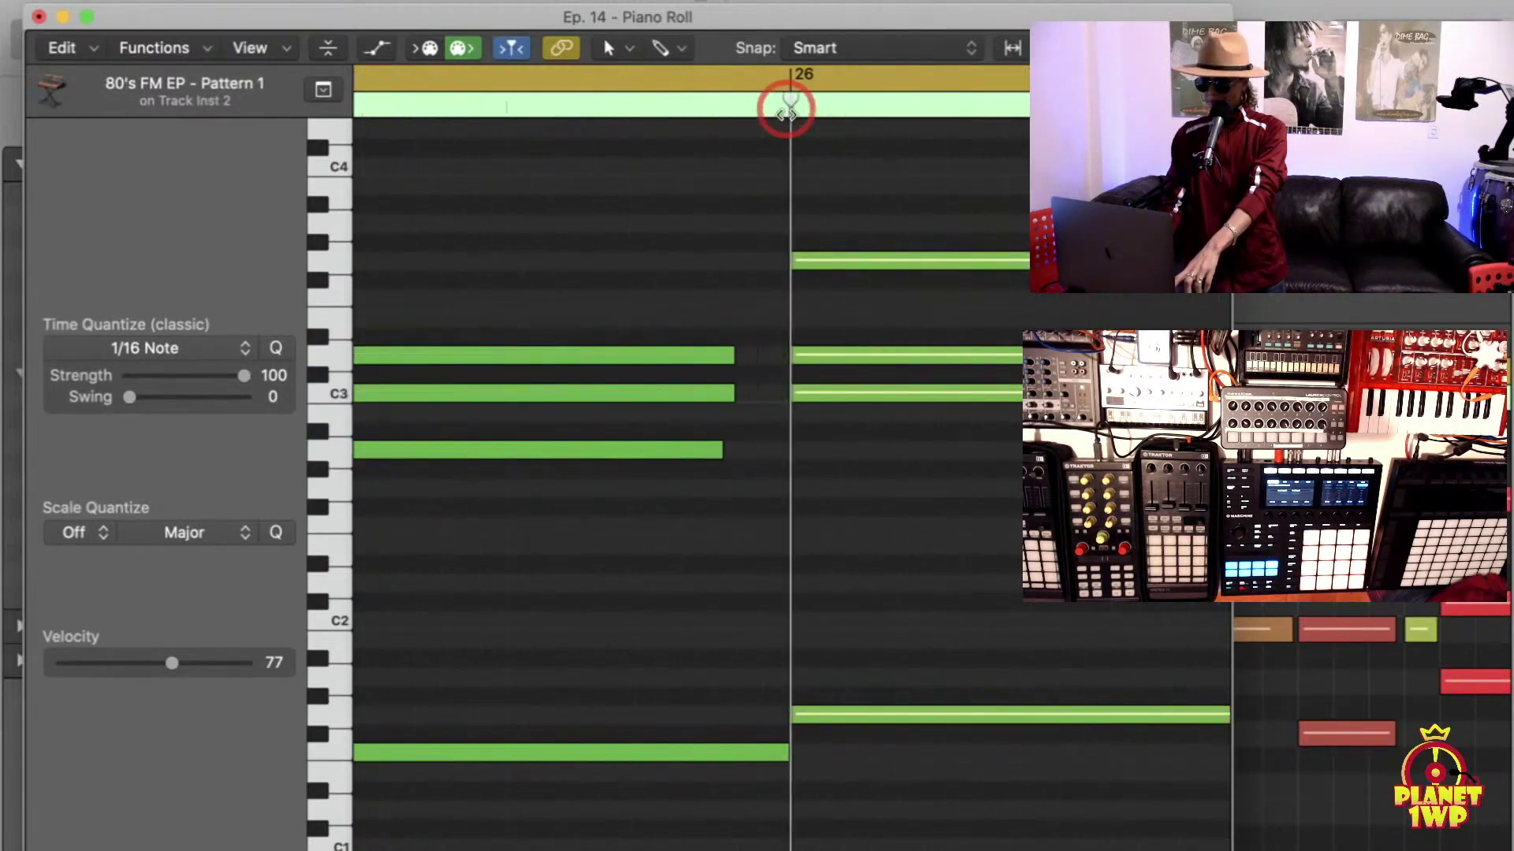
pyautogui.press('super+Left')
pyautogui.press('super+Left')
pyautogui.press('super+Left')
pyautogui.press('super+Left')
pyautogui.press('super+Left')
pyautogui.press('super+Left')
pyautogui.press('super+Left')
pyautogui.press('super+Left')
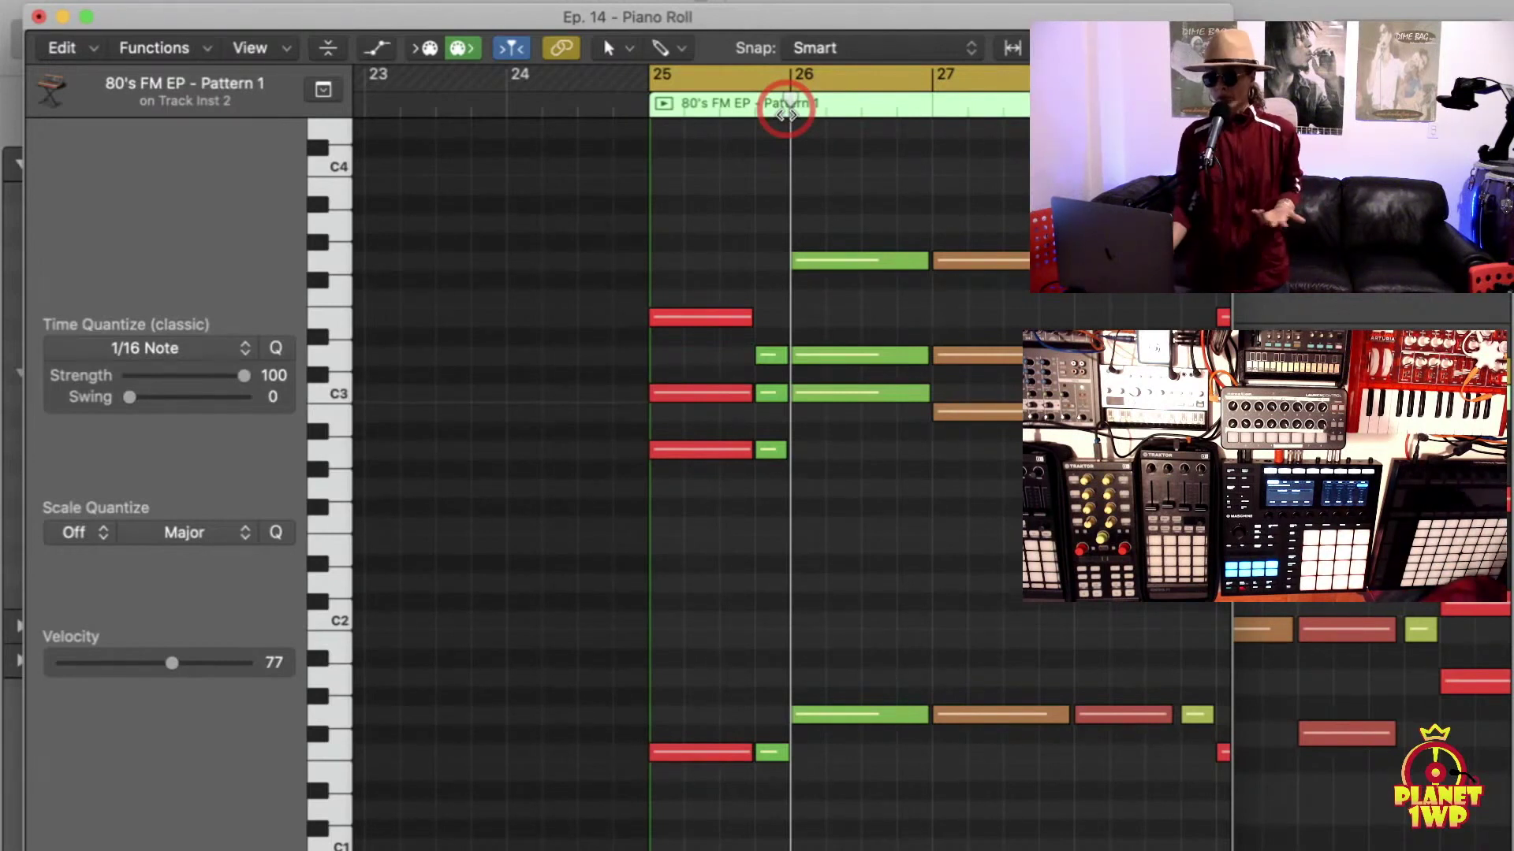
# Close the separate piano roll window and the embedded editor to return to the full track list
pyautogui.click(38, 16)
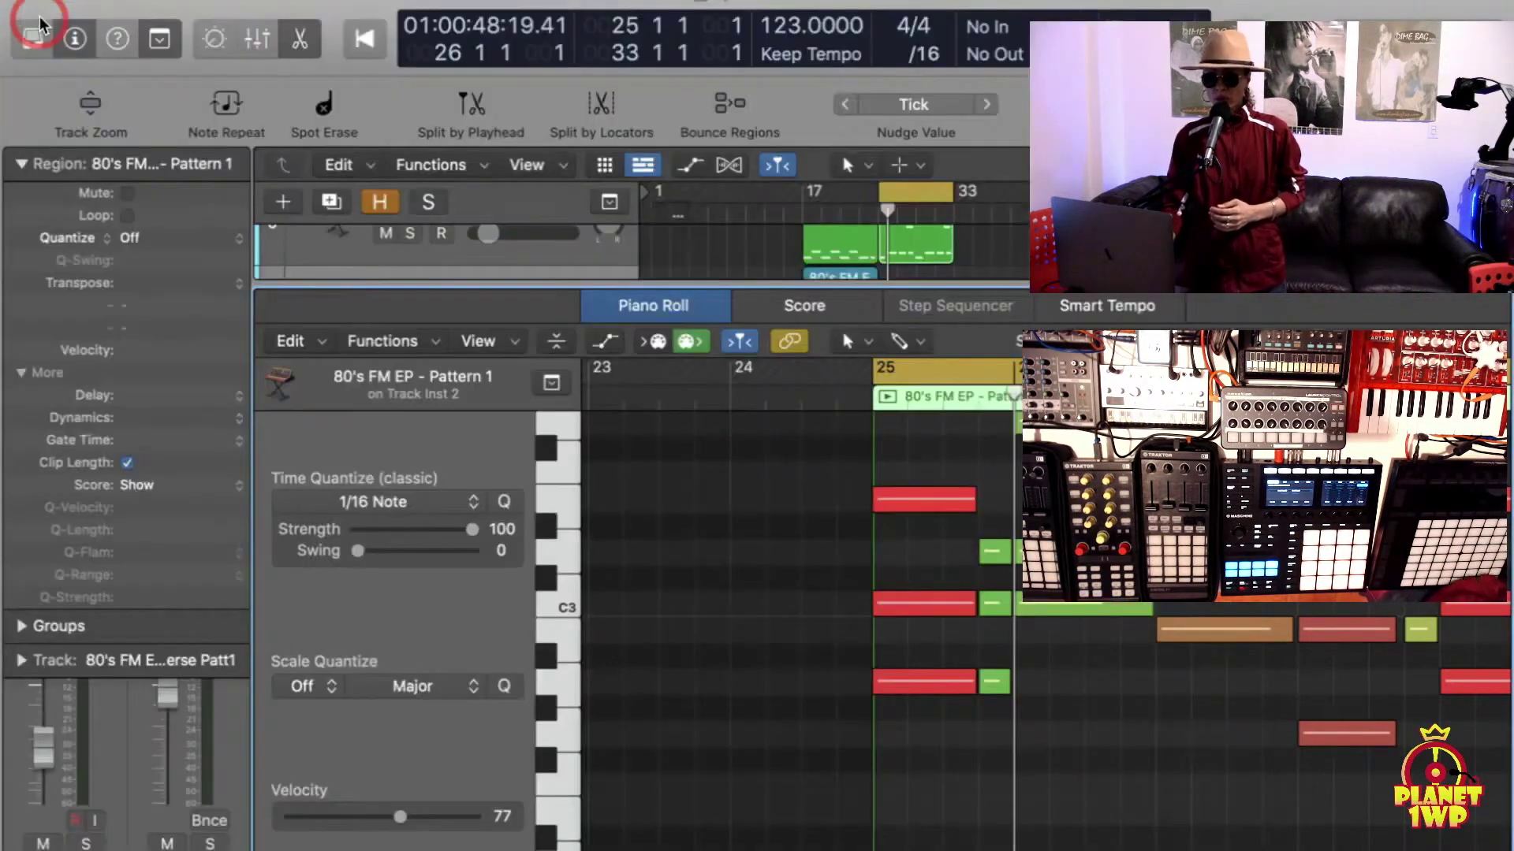
pyautogui.click(662, 314)
pyautogui.scroll(2, 915, 315)
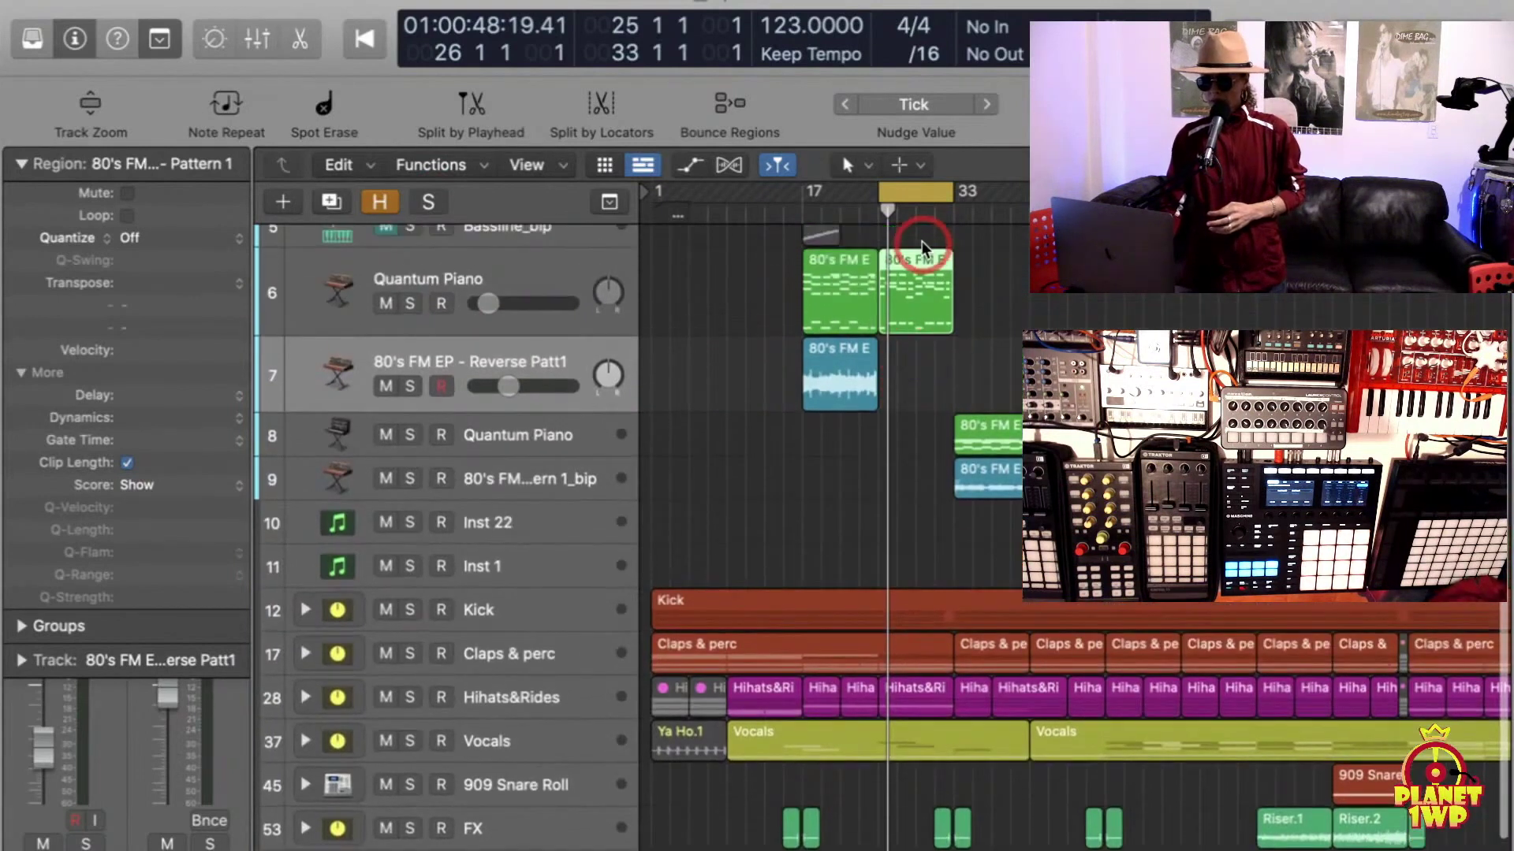
# Set the region's Quantize to 1/16 Note and its Q-Flam to -1/192 (-20 ticks)
pyautogui.click(24, 161)
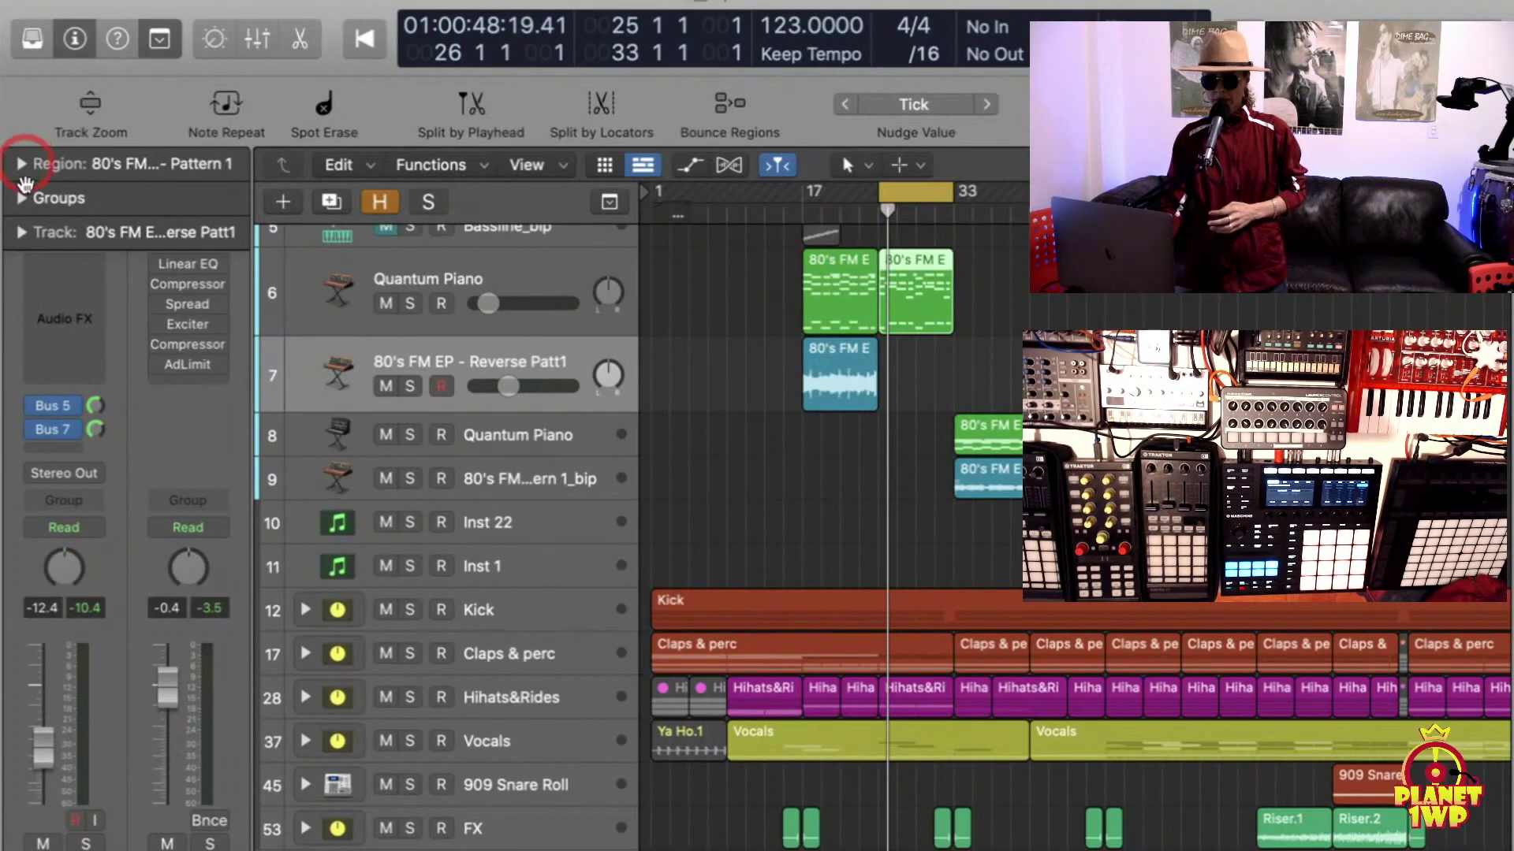
pyautogui.click(23, 163)
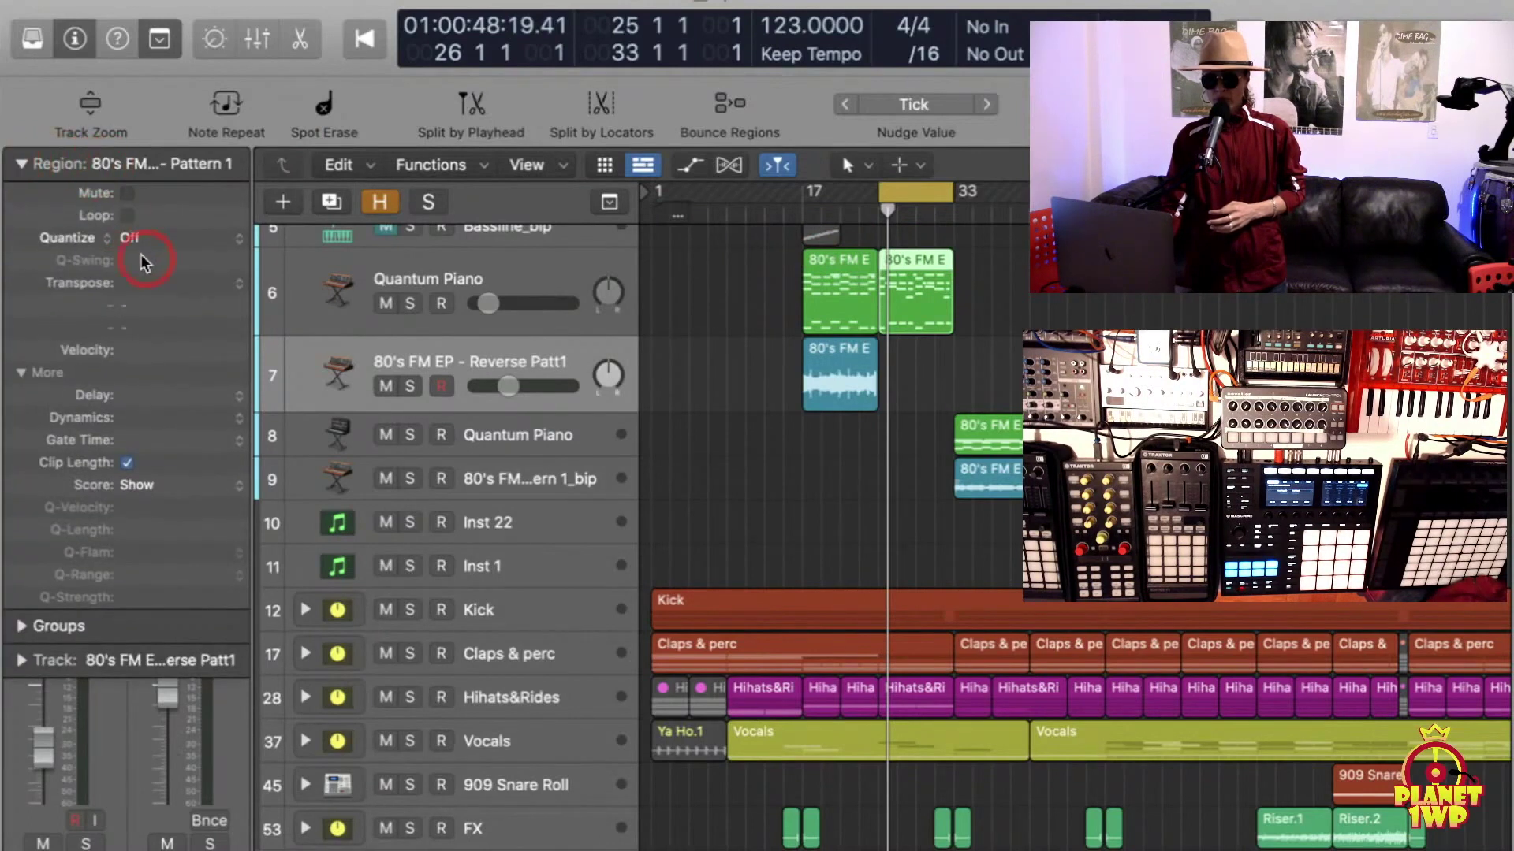
pyautogui.click(22, 374)
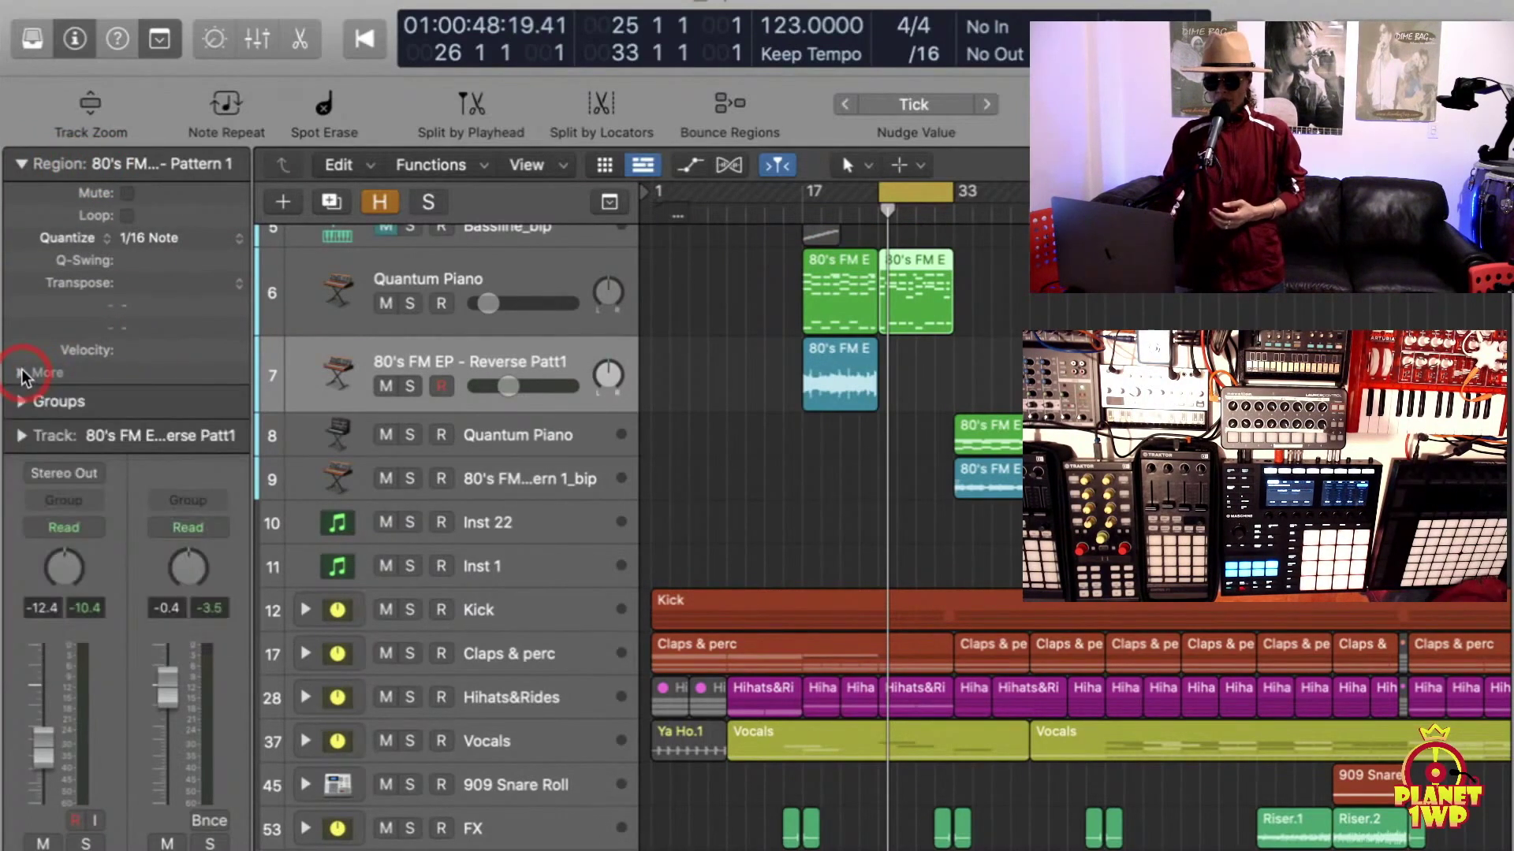
pyautogui.click(22, 374)
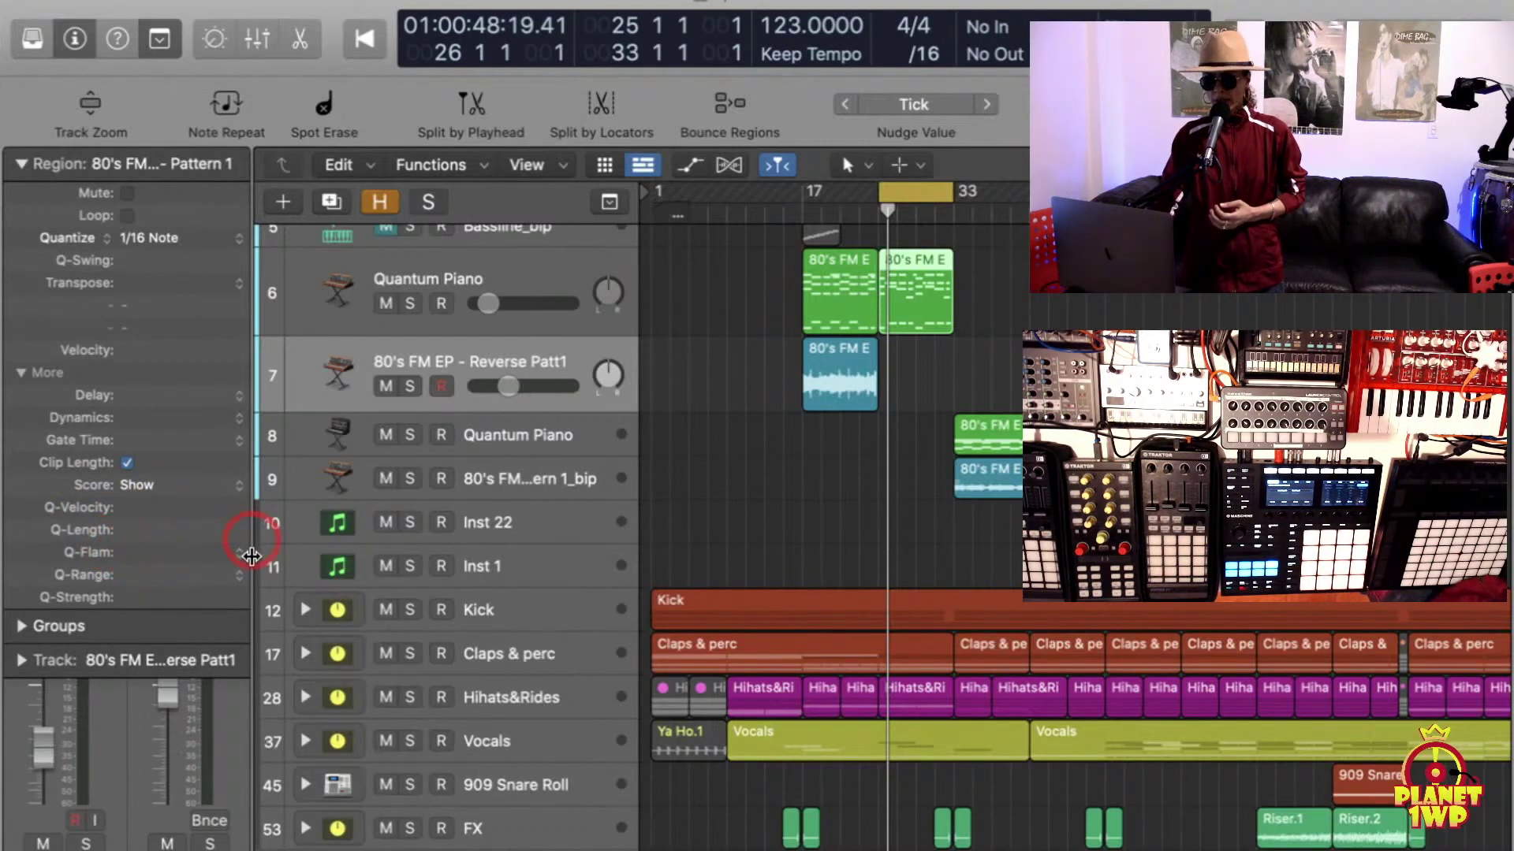
pyautogui.click(248, 550)
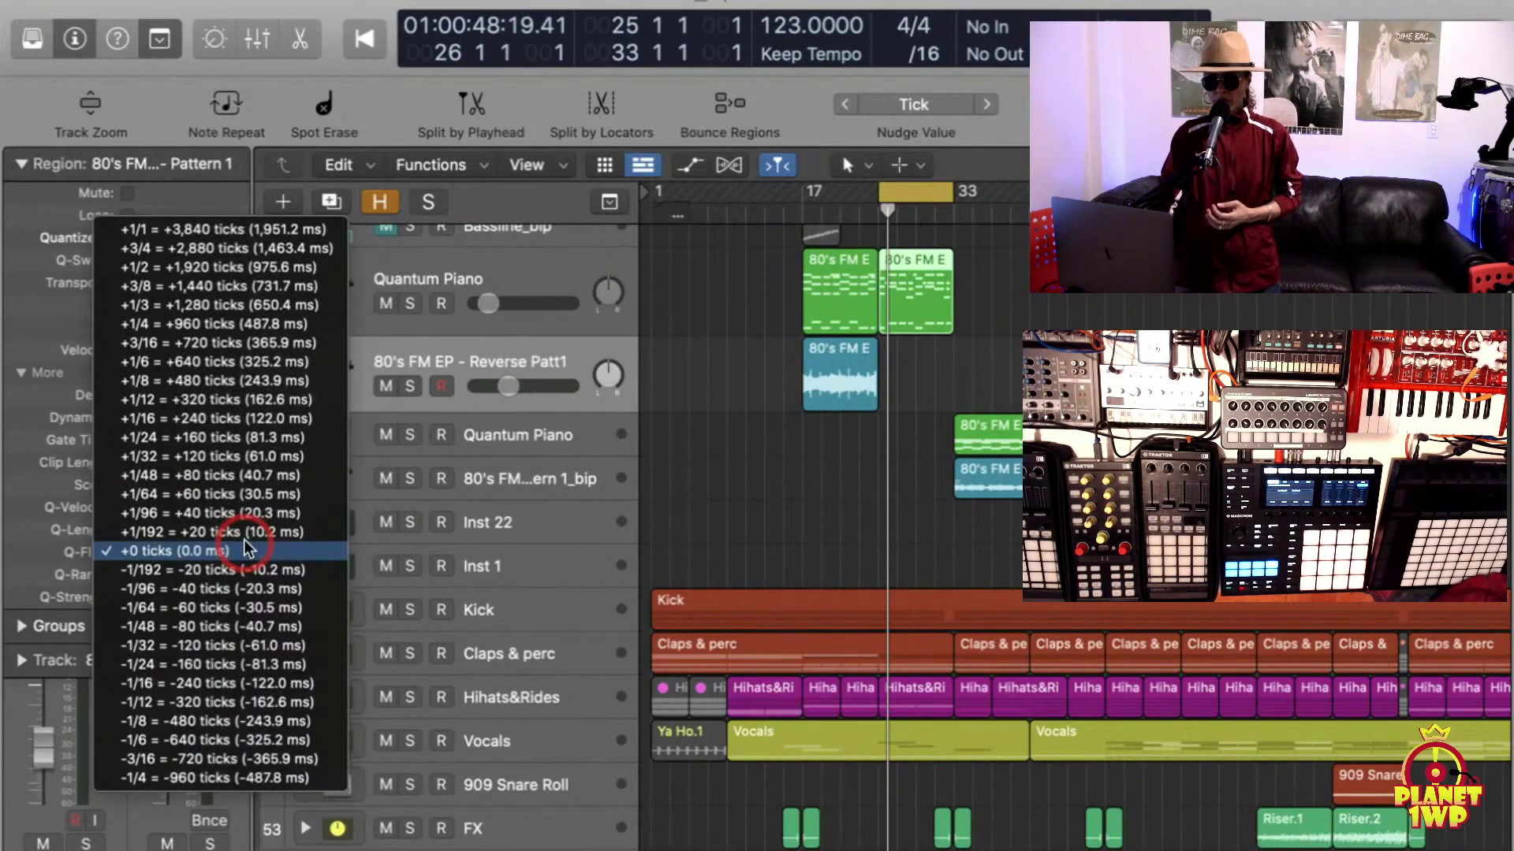
pyautogui.click(293, 572)
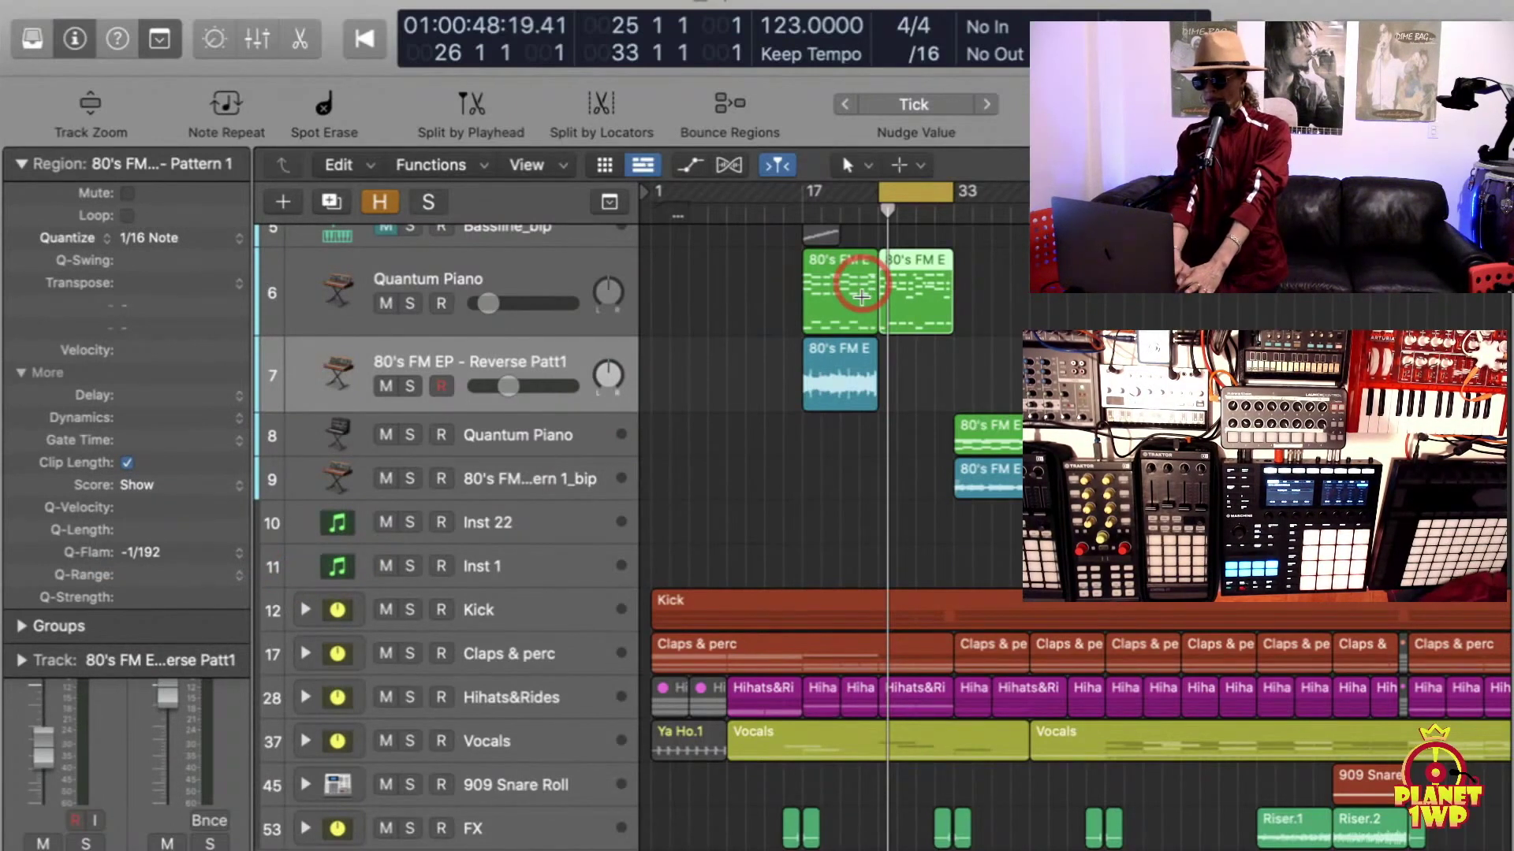
# Open the region's notes in the piano roll and examine the staggered chord starts at bars 25 and 26
pyautogui.doubleClick(861, 293)
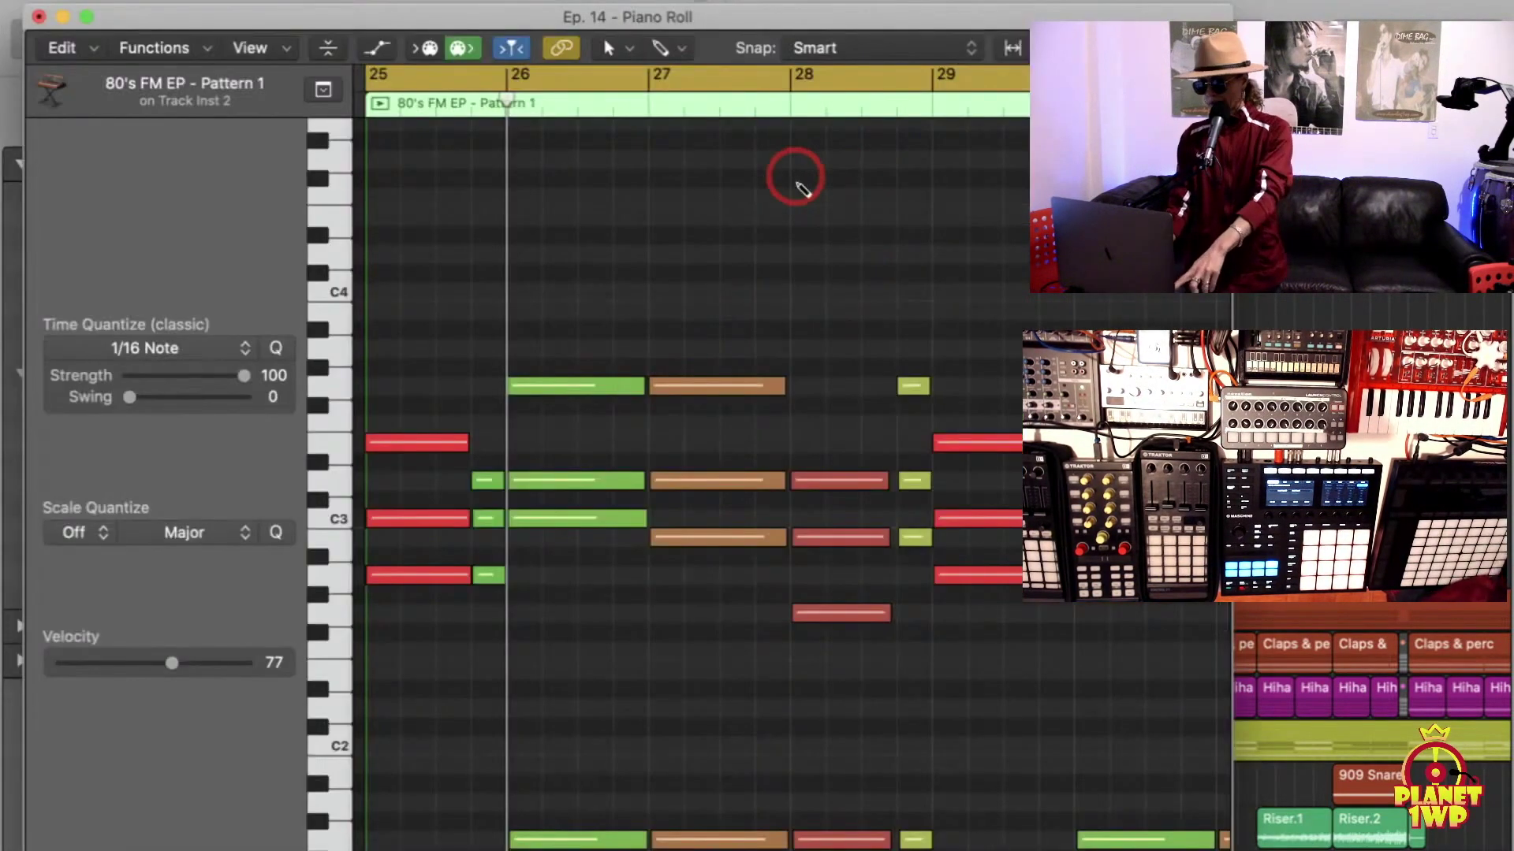
pyautogui.press('super+Right')
pyautogui.press('super+Right')
pyautogui.press('super+Right')
pyautogui.press('super+Right')
pyautogui.press('super+Right')
pyautogui.press('super+Right')
pyautogui.hscroll(-4, 781, 320)
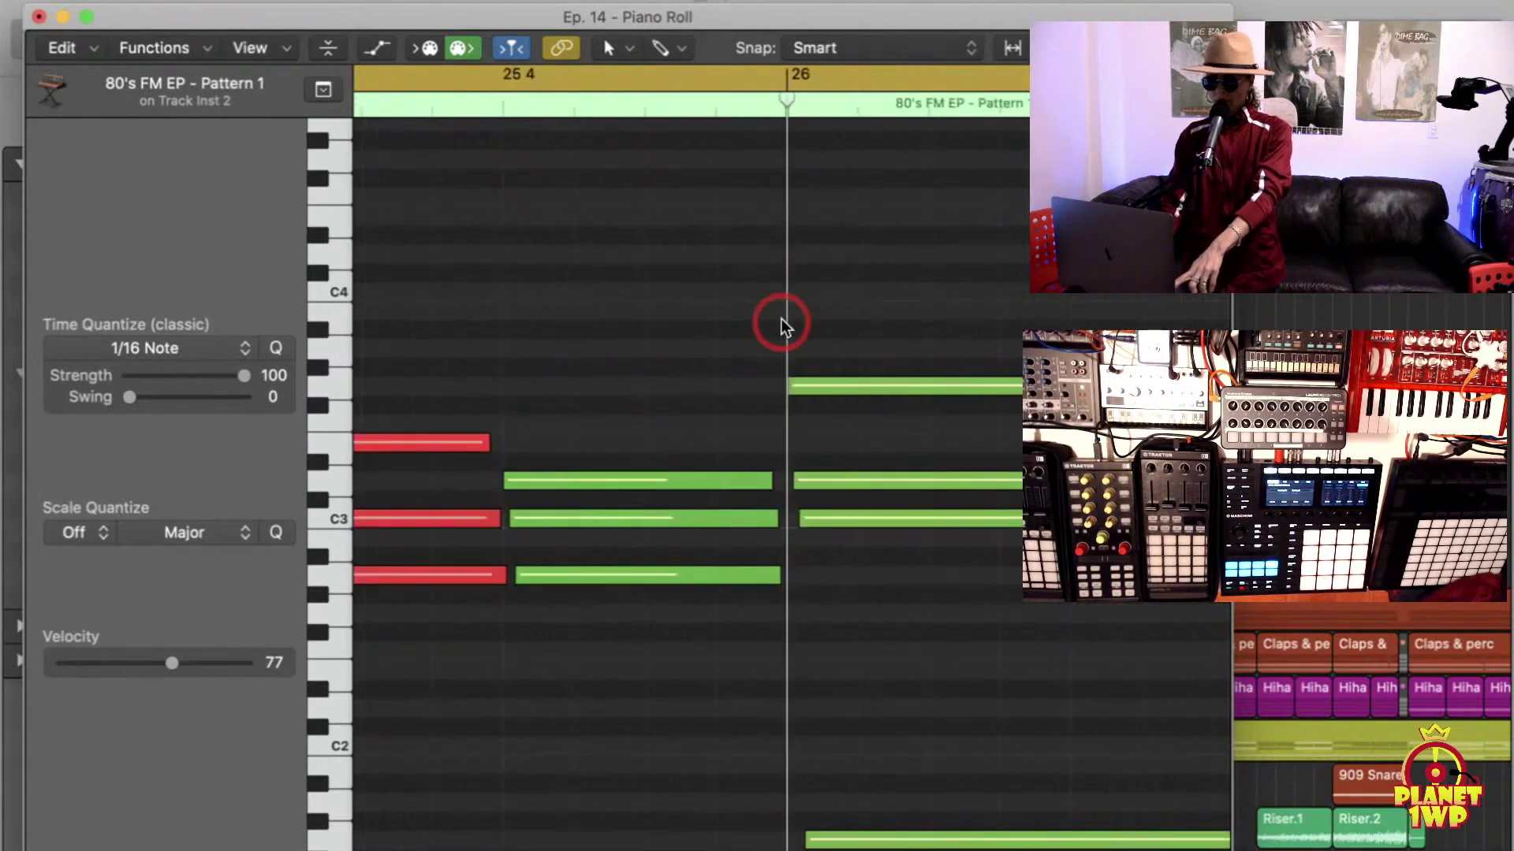
pyautogui.hscroll(-5, 783, 323)
pyautogui.hscroll(-4, 590, 144)
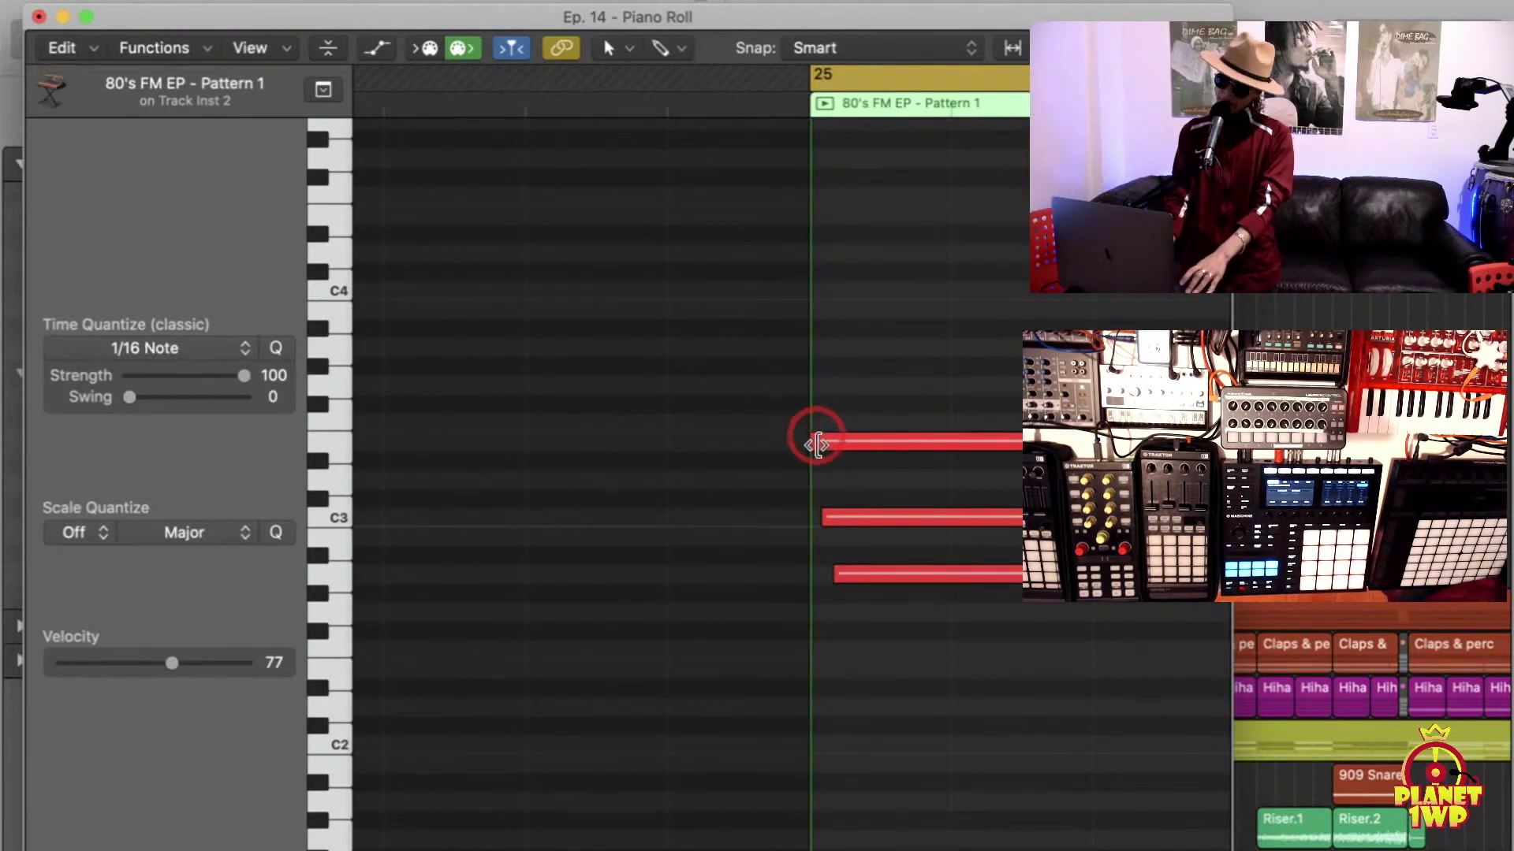
pyautogui.moveTo(837, 580); pyautogui.dragTo(860, 579)
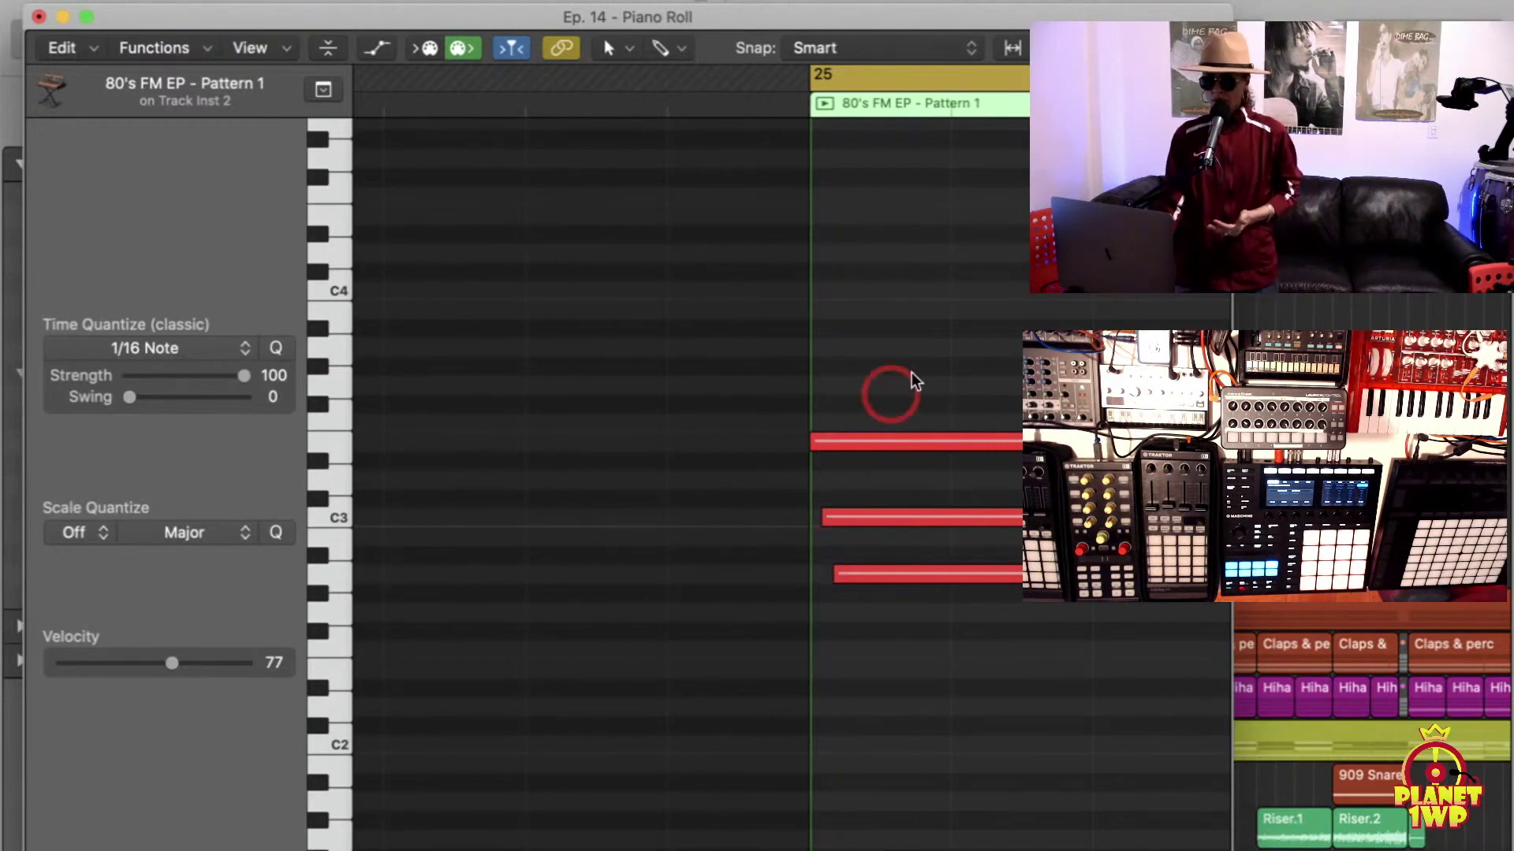
pyautogui.moveTo(839, 571); pyautogui.dragTo(844, 571)
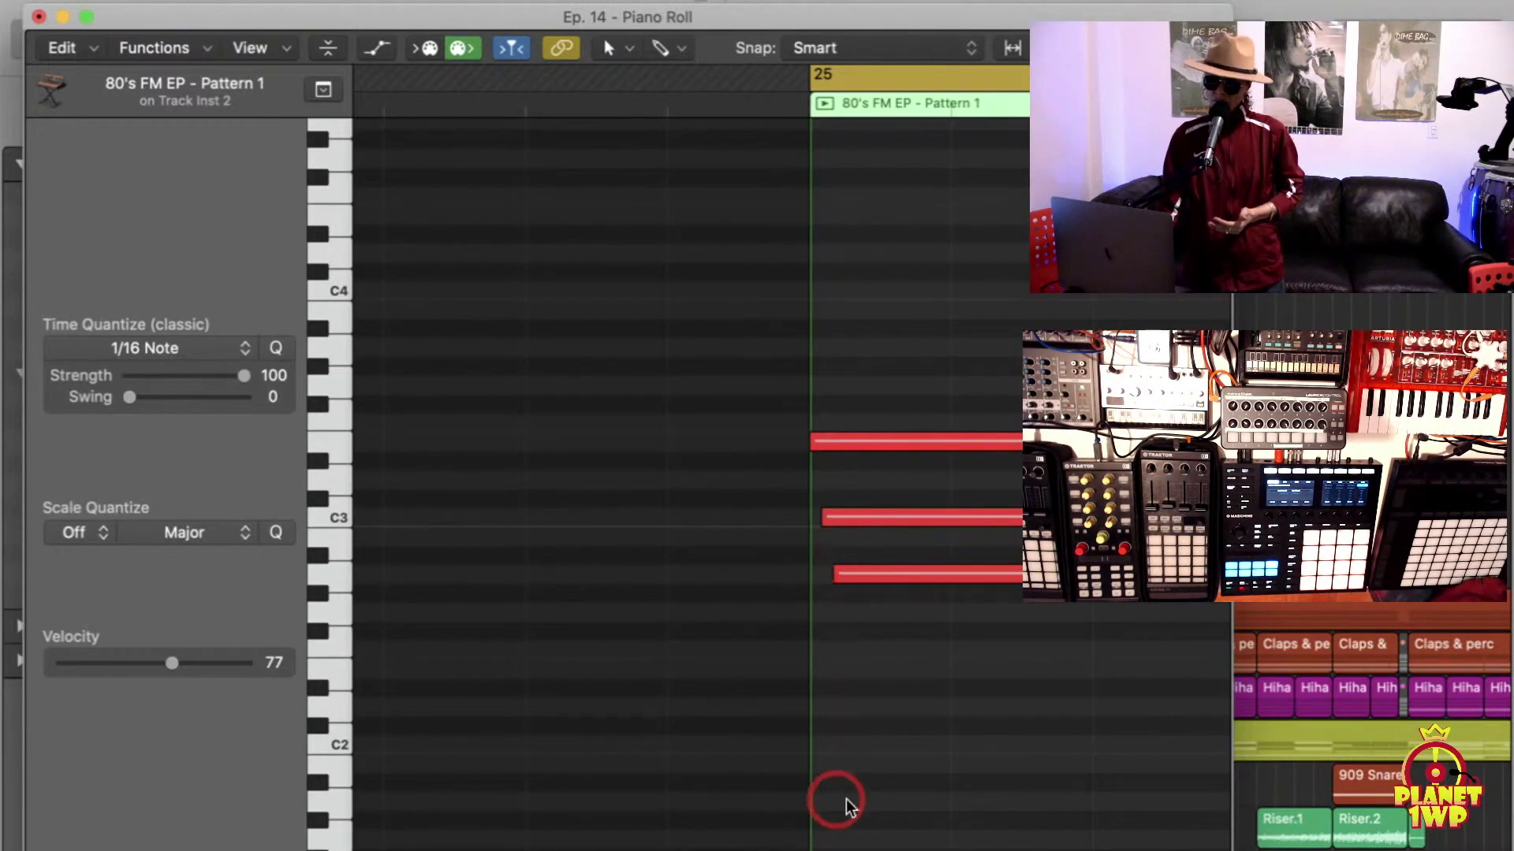
# Close the piano roll and raise the Quantum Piano track's volume while playing the bar 25 to 33 cycle
pyautogui.click(38, 16)
pyautogui.press('space')
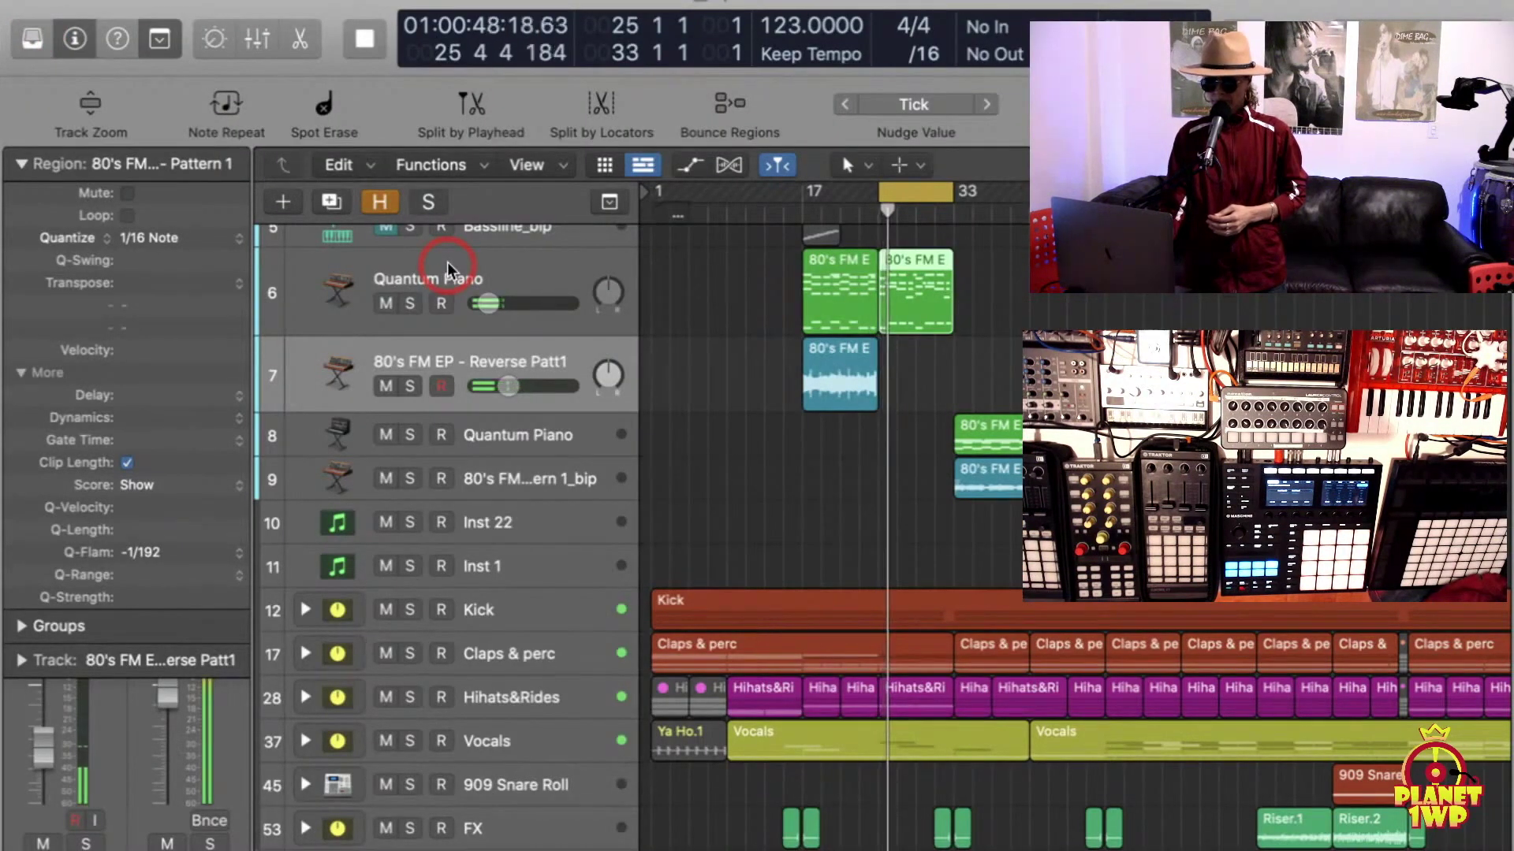
pyautogui.moveTo(484, 304); pyautogui.dragTo(559, 307)
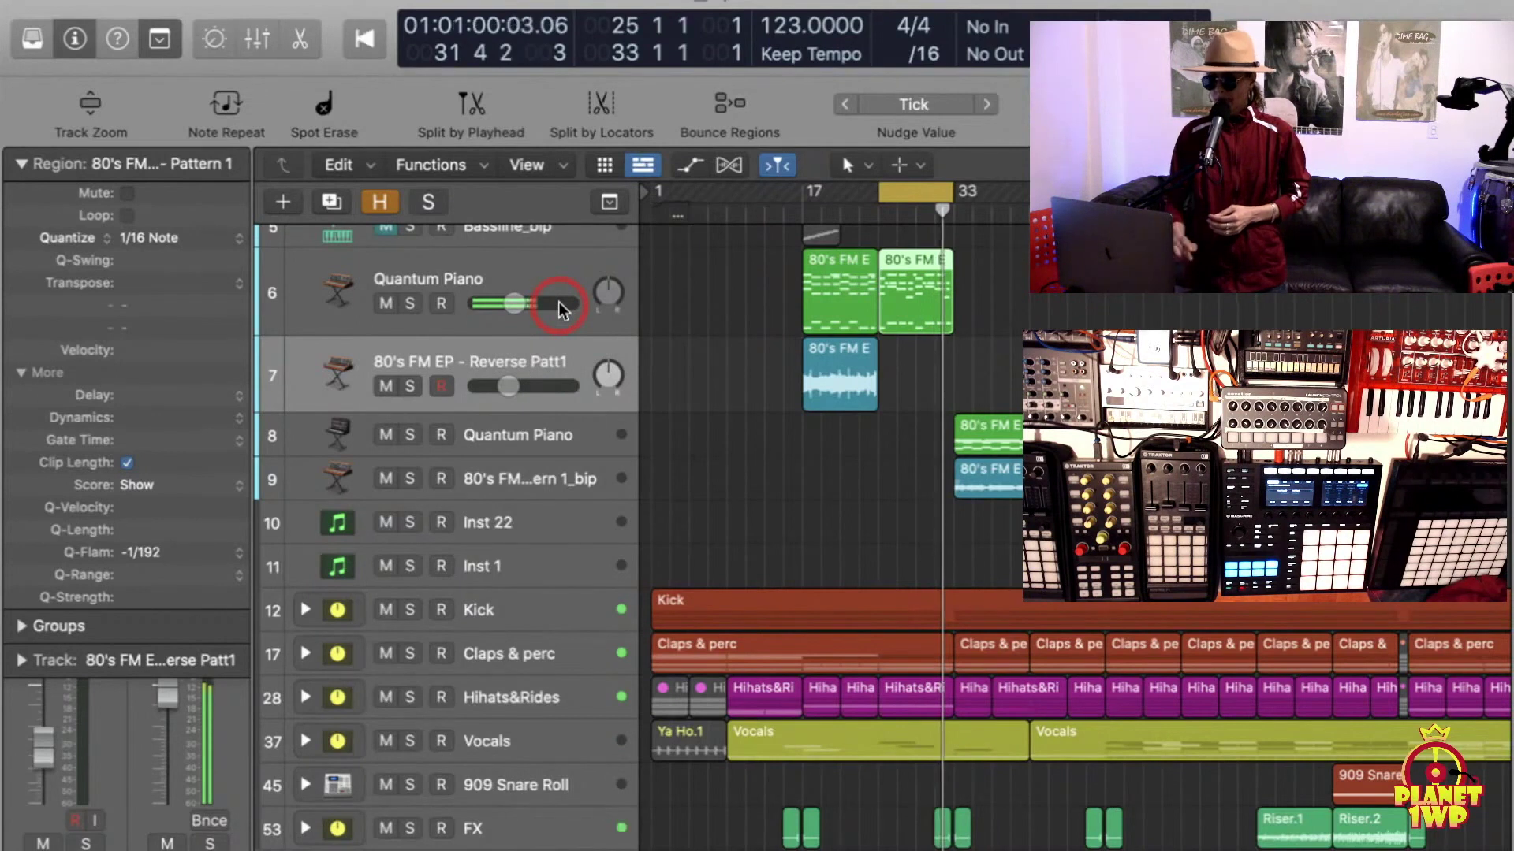
# Edit the region's Q-Flam value directly and set it to 0 ticks
pyautogui.press('super+Right')
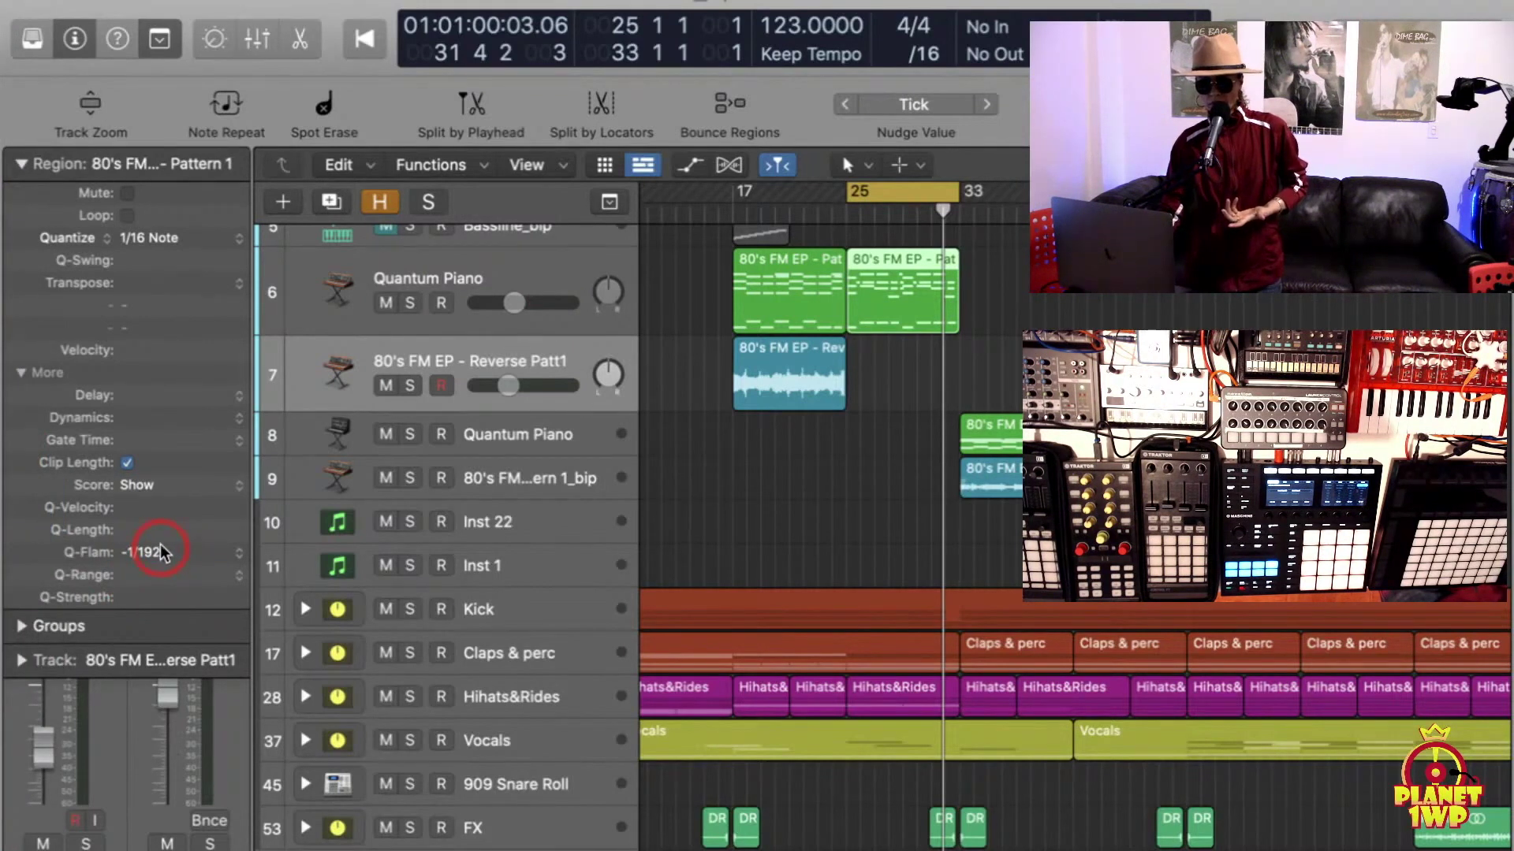
pyautogui.click(235, 551)
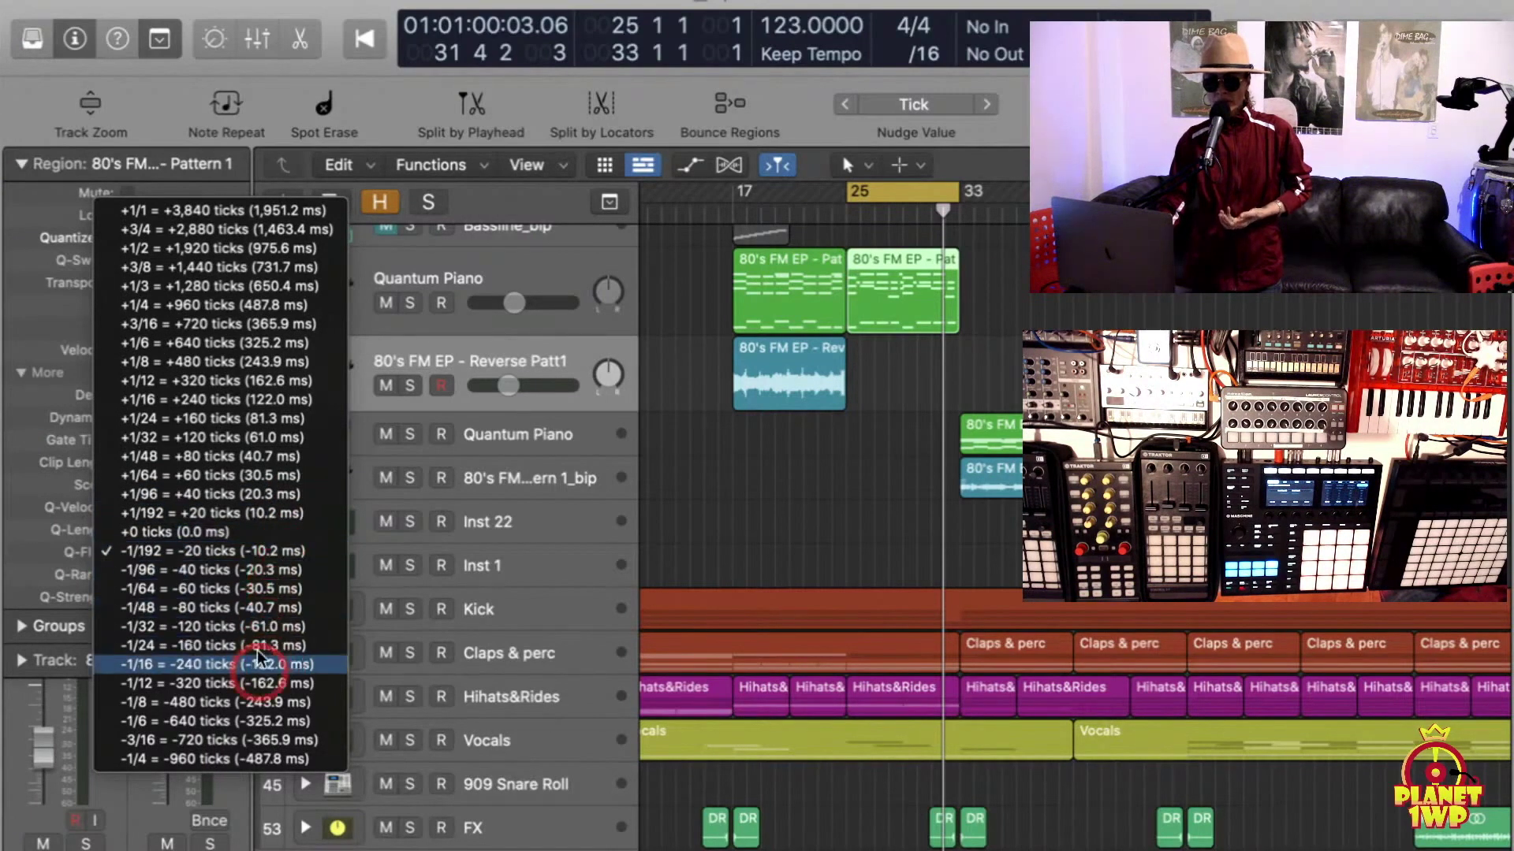
pyautogui.click(266, 113)
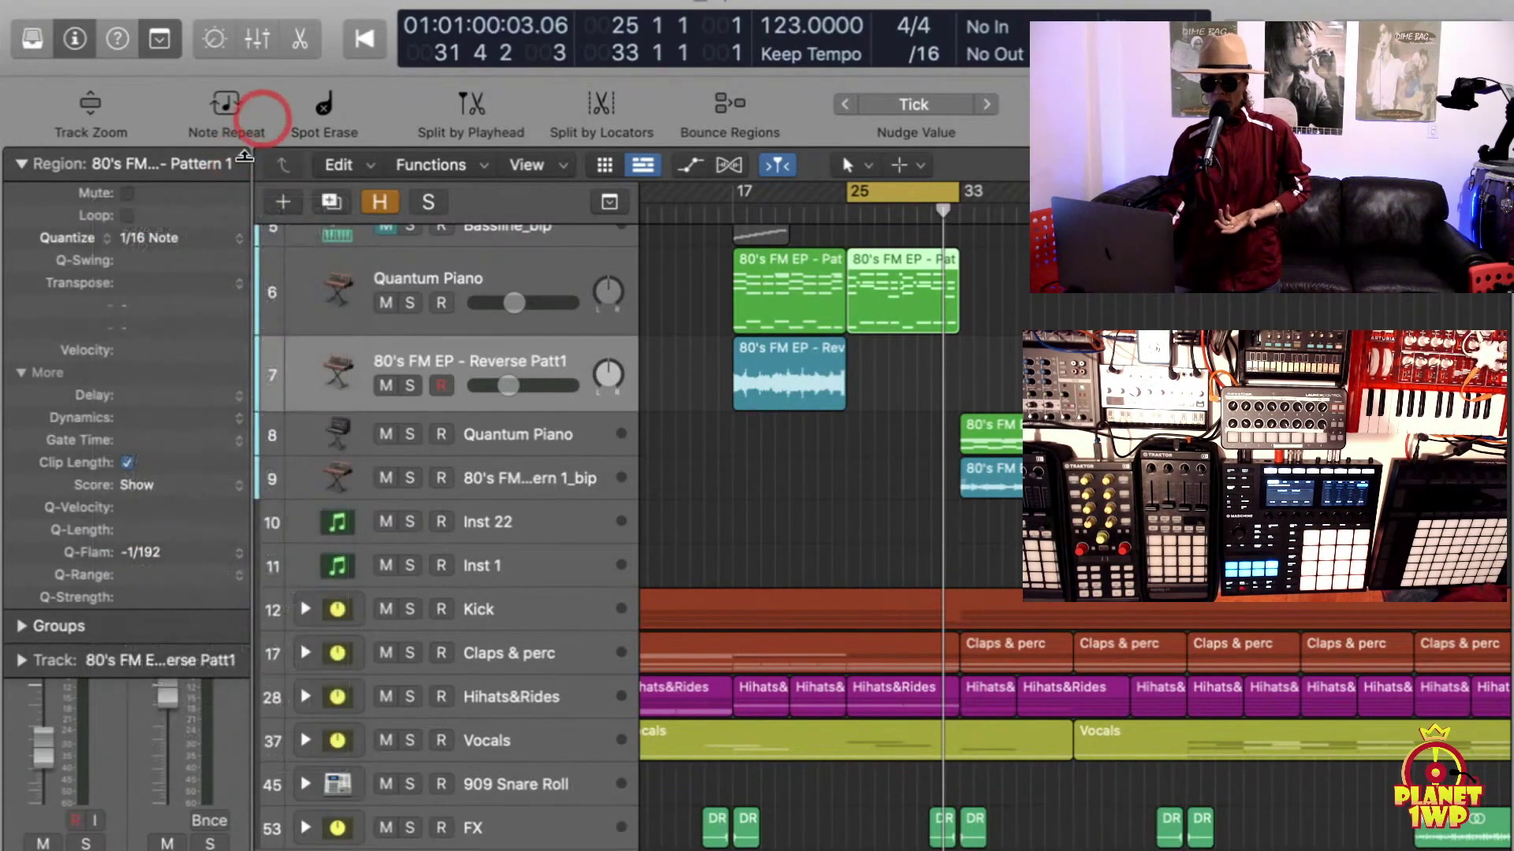
pyautogui.doubleClick(146, 552)
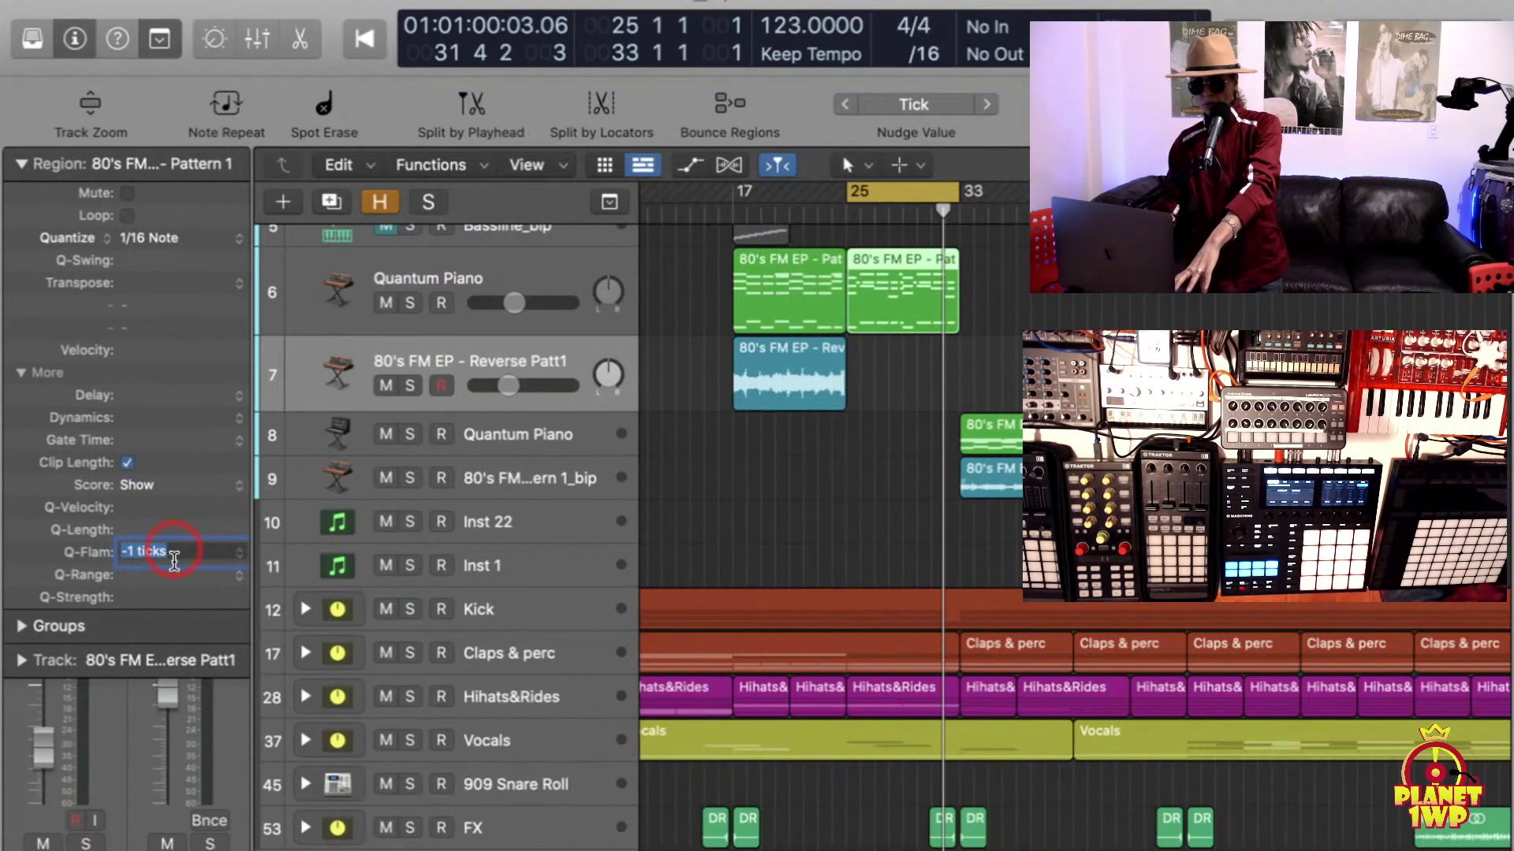
pyautogui.write('1')
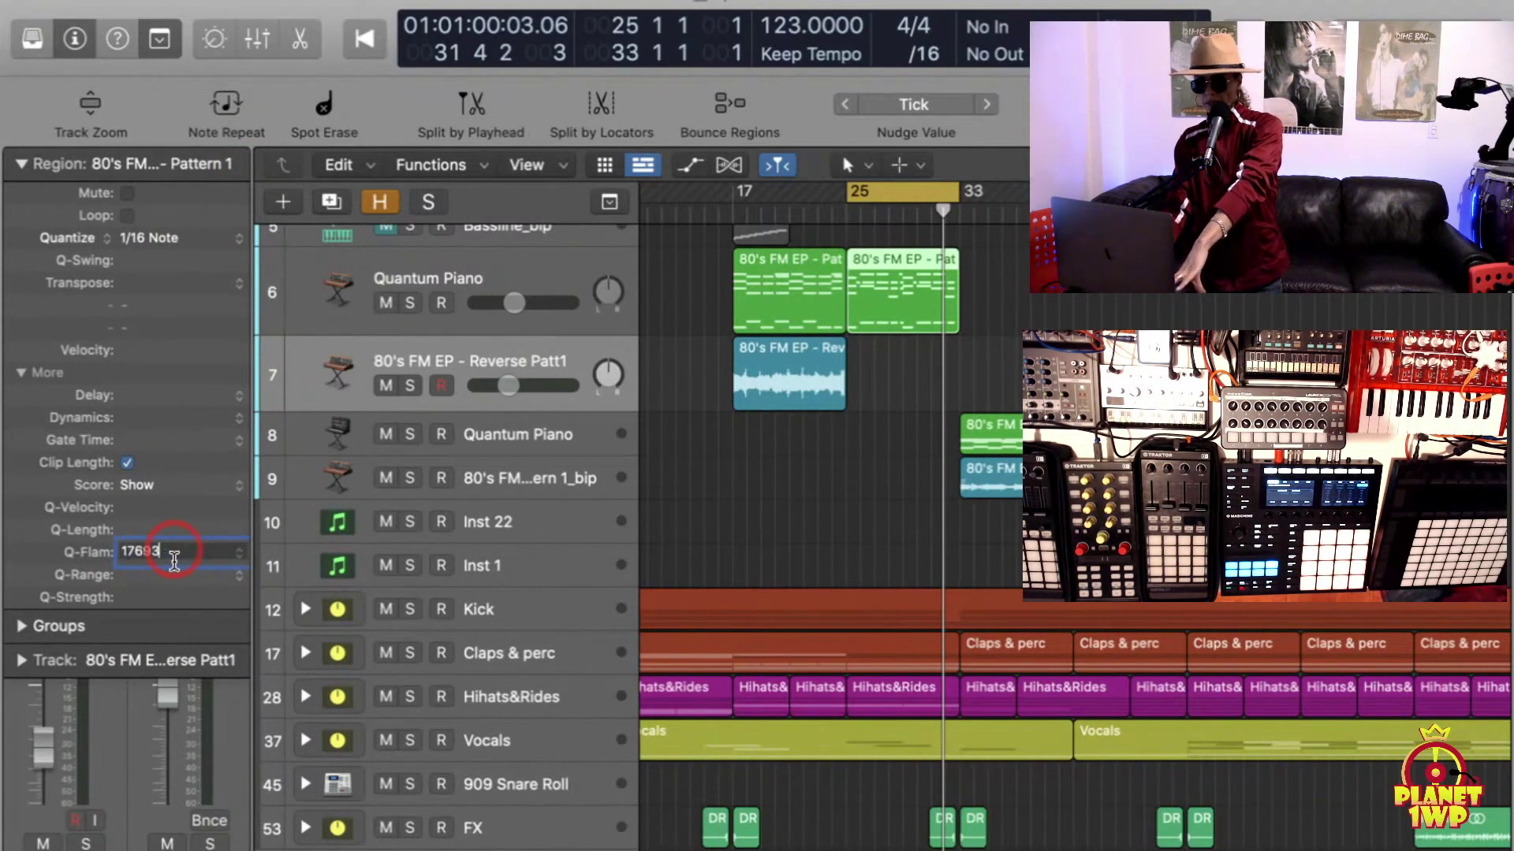
pyautogui.click(203, 495)
pyautogui.click(186, 558)
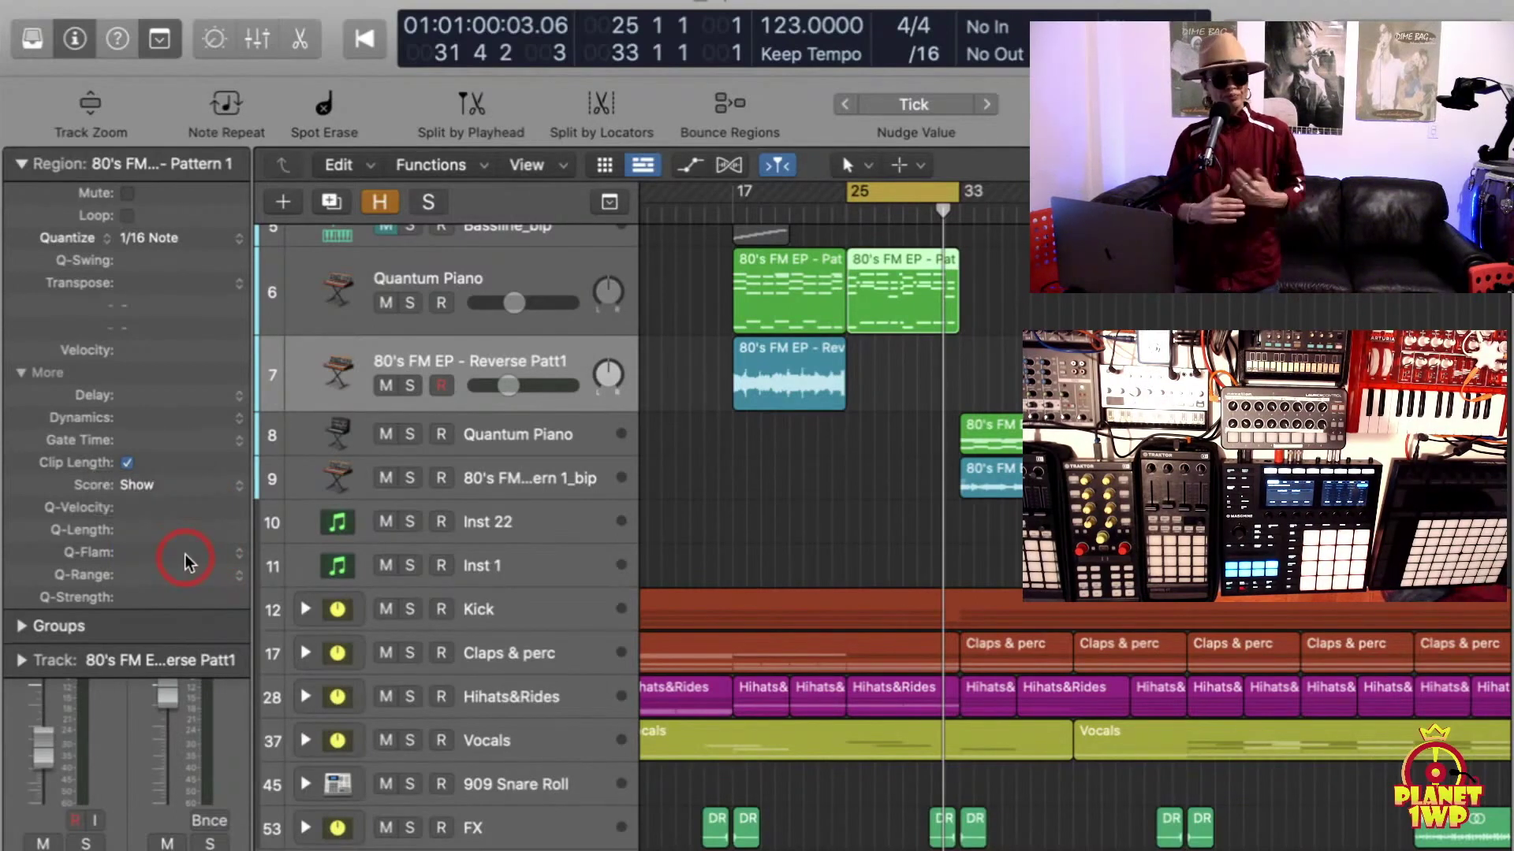
pyautogui.moveTo(186, 560)
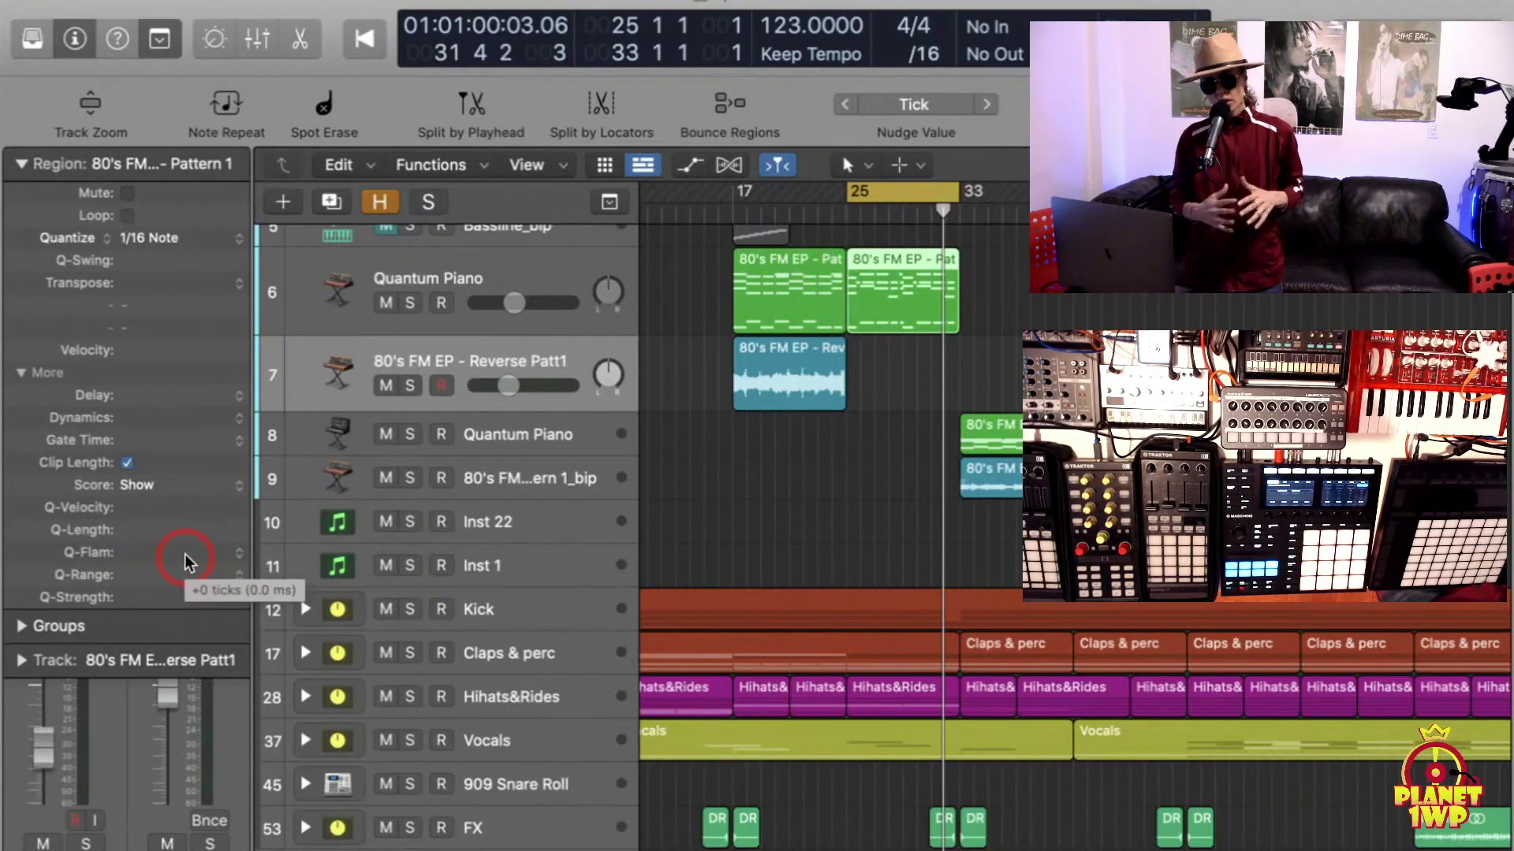